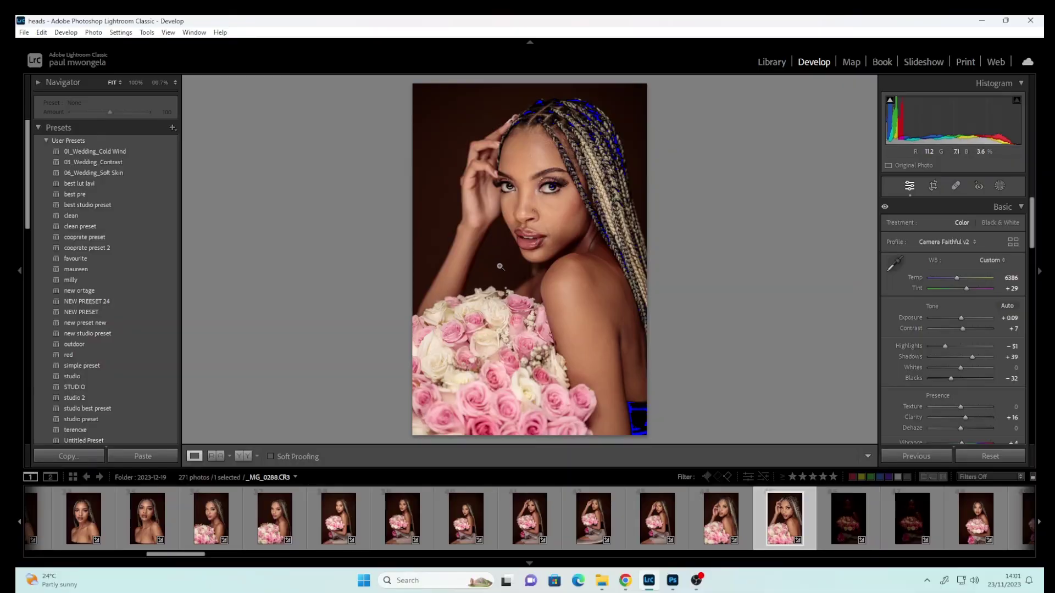
Compare the portrait's before and after versions side by side and return to the single-photo view
click(549, 206)
click(243, 456)
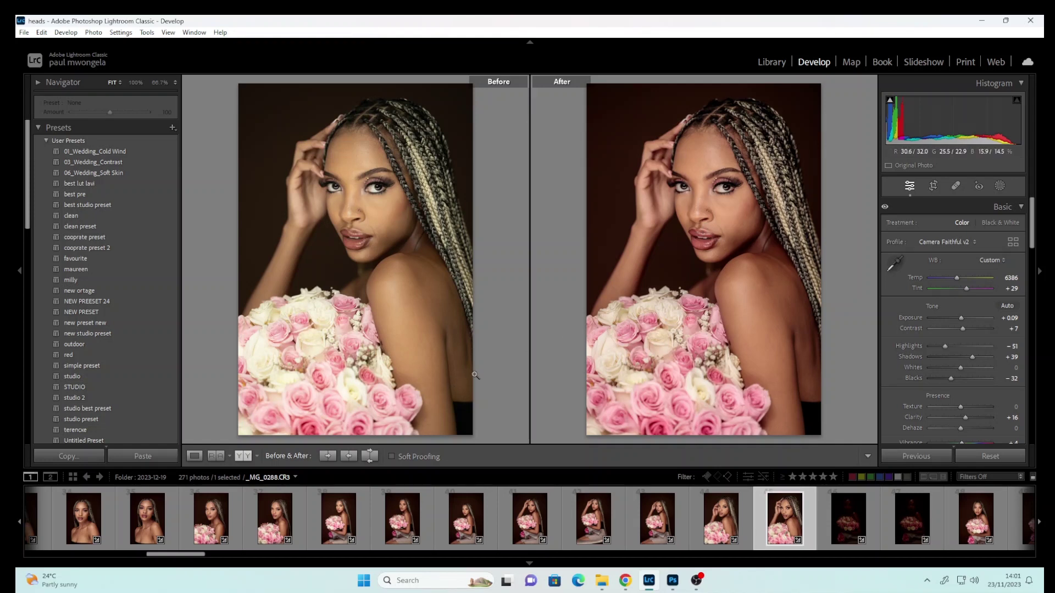
click(193, 456)
Open the portrait for editing in Adobe Photoshop 2024
right_click(458, 232)
mouse_move(545, 331)
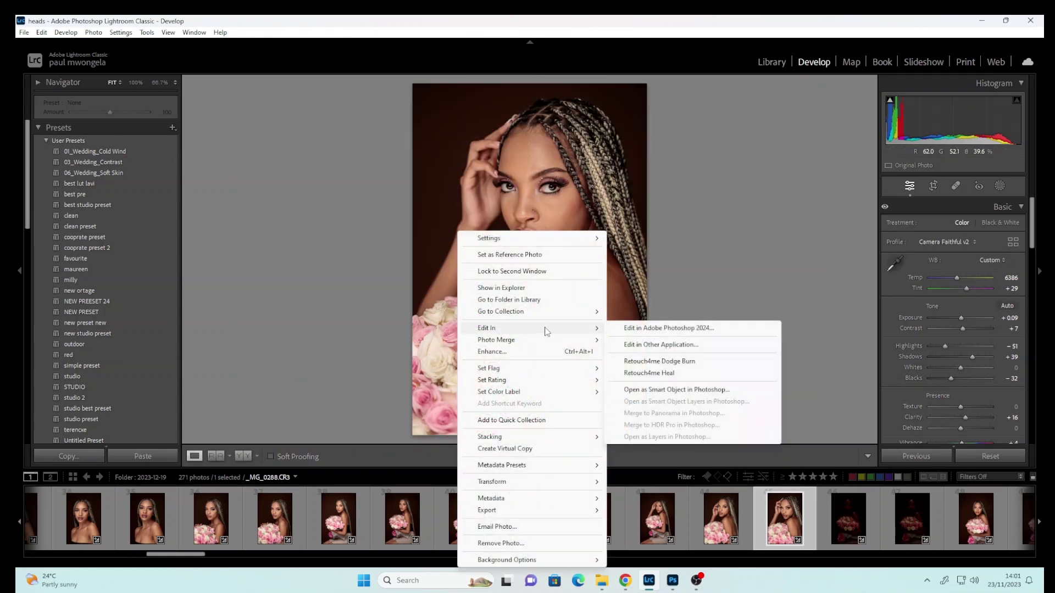
click(633, 329)
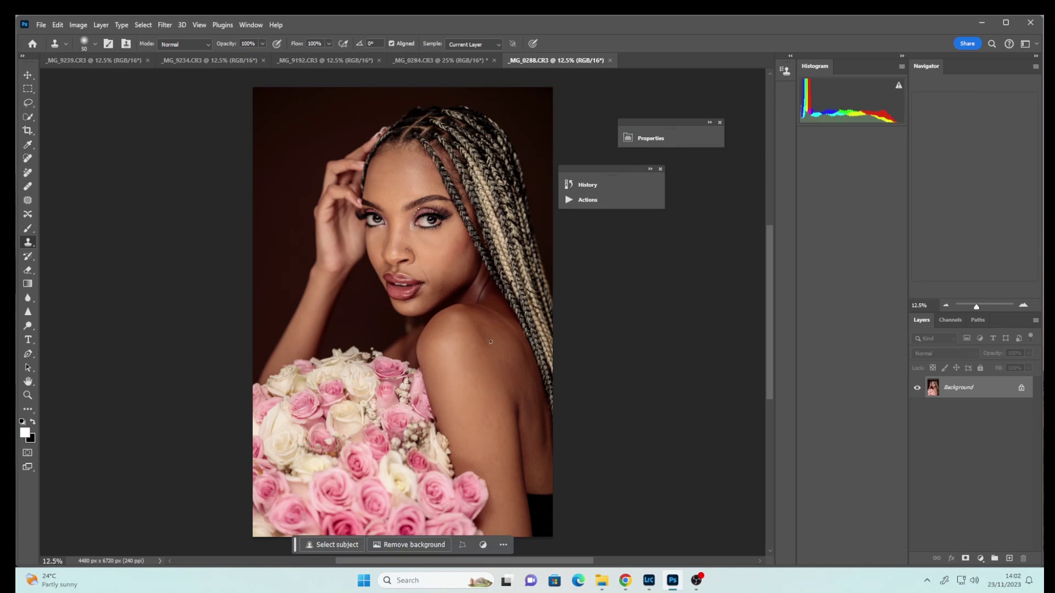
Duplicate the background layer twice and name the upper copy "texture" and the lower copy "color"
key(ctrl+j)
key(ctrl+j)
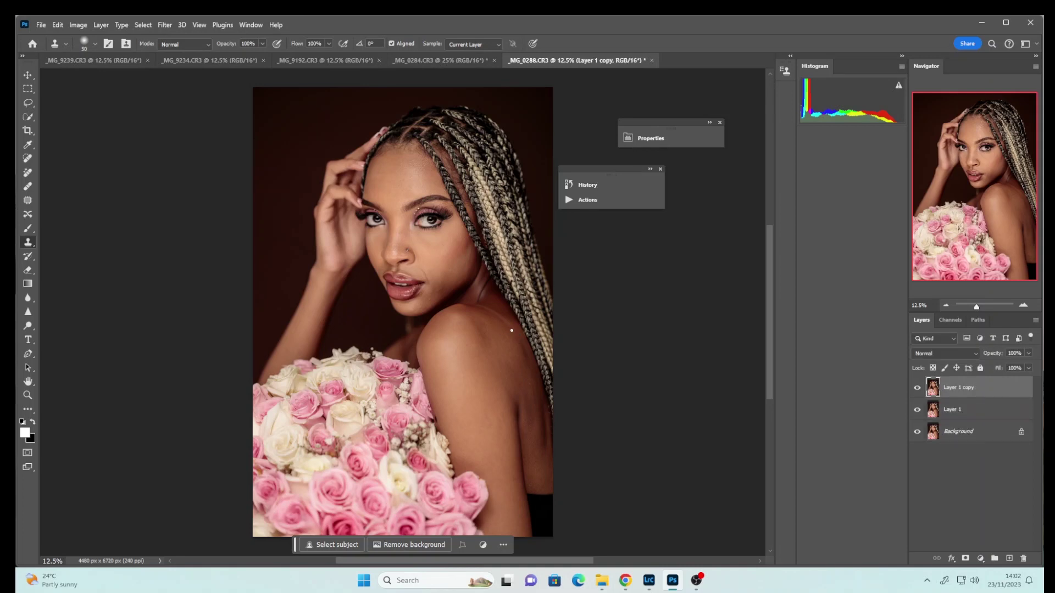
text(texture)
click(954, 411)
double_click(954, 416)
click(958, 396)
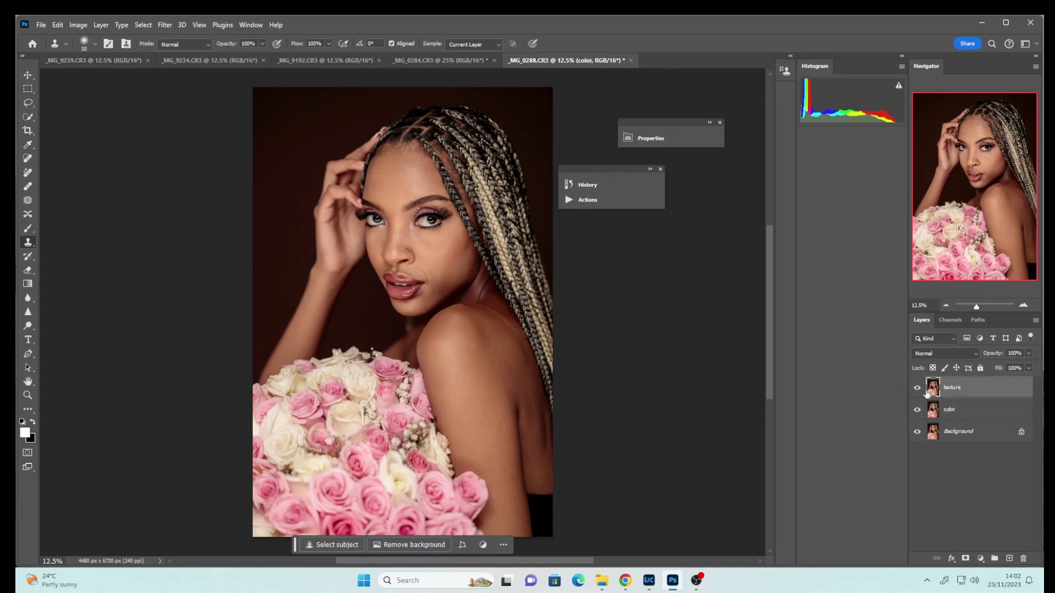
Hide the texture layer and apply a Gaussian Blur with a radius of 7 pixels to the color layer
click(956, 416)
click(164, 25)
mouse_move(220, 163)
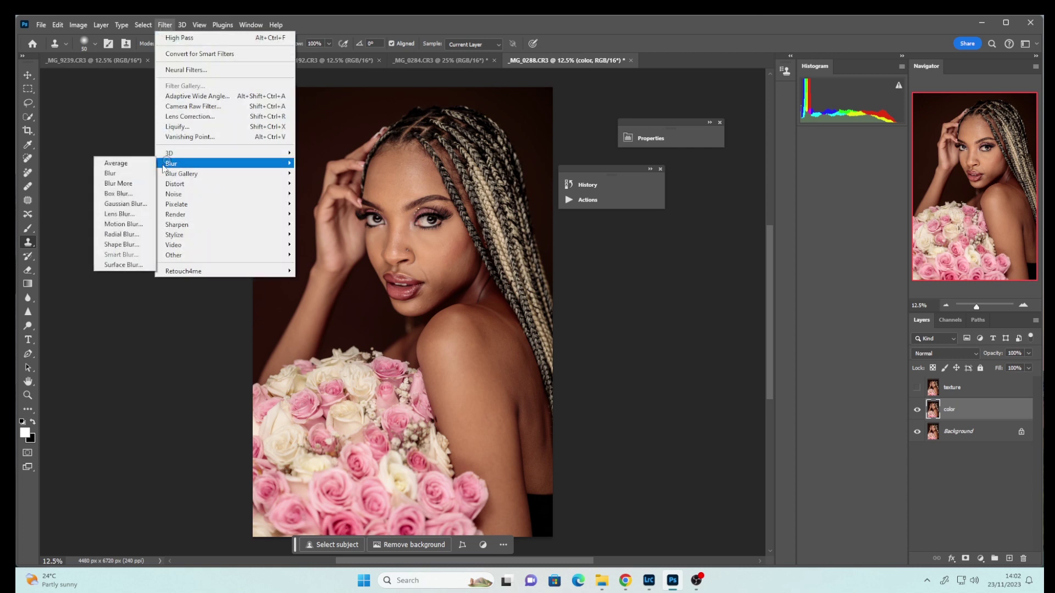
click(121, 205)
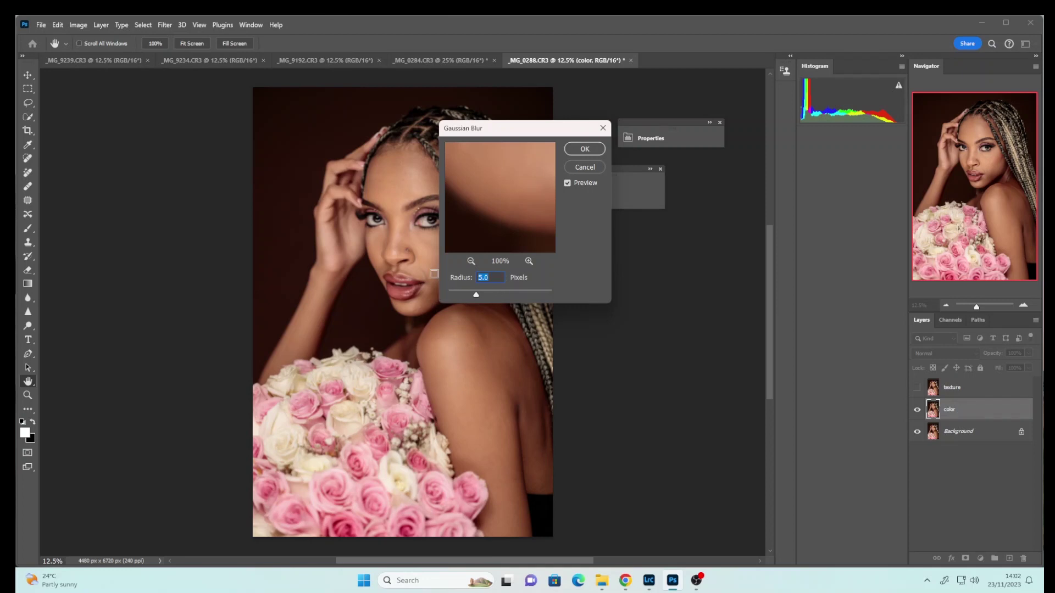
text(7)
click(584, 149)
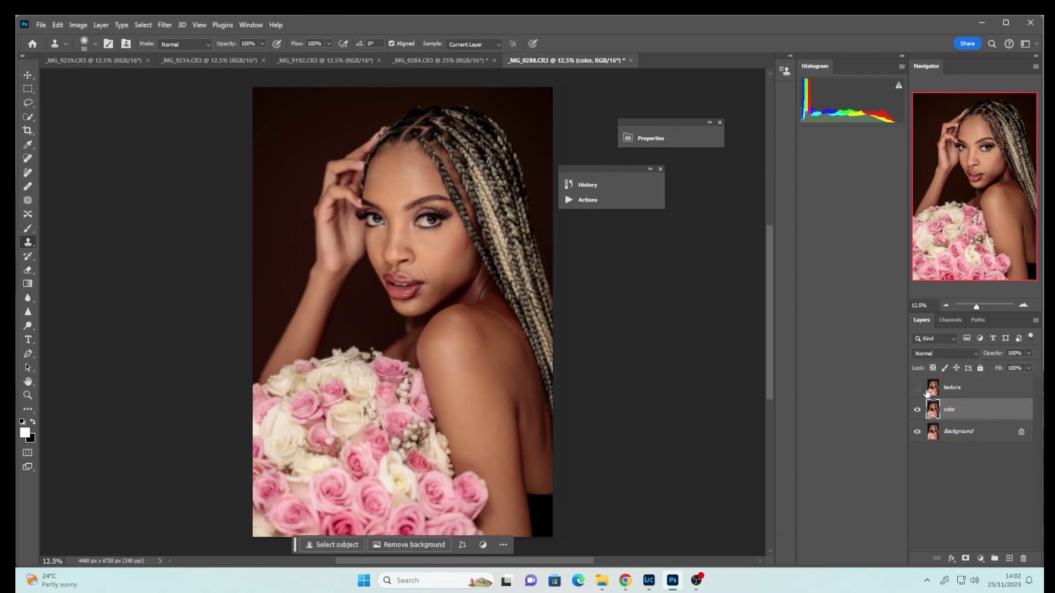
Show the texture layer, use Apply Image with the inverted color layer as source, and set its blend mode to Linear Light
click(951, 394)
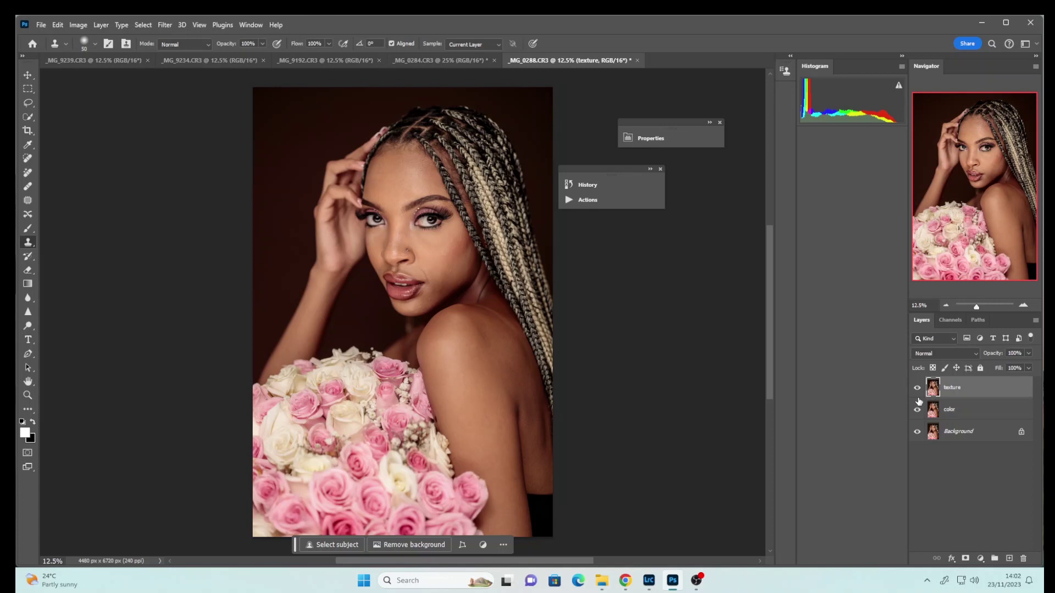
click(79, 25)
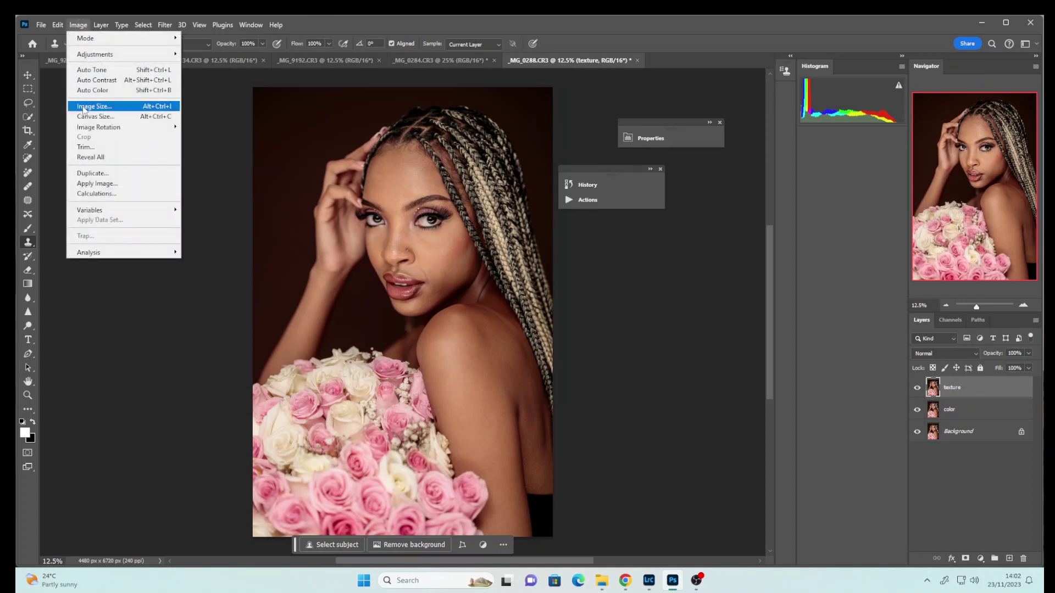
click(91, 184)
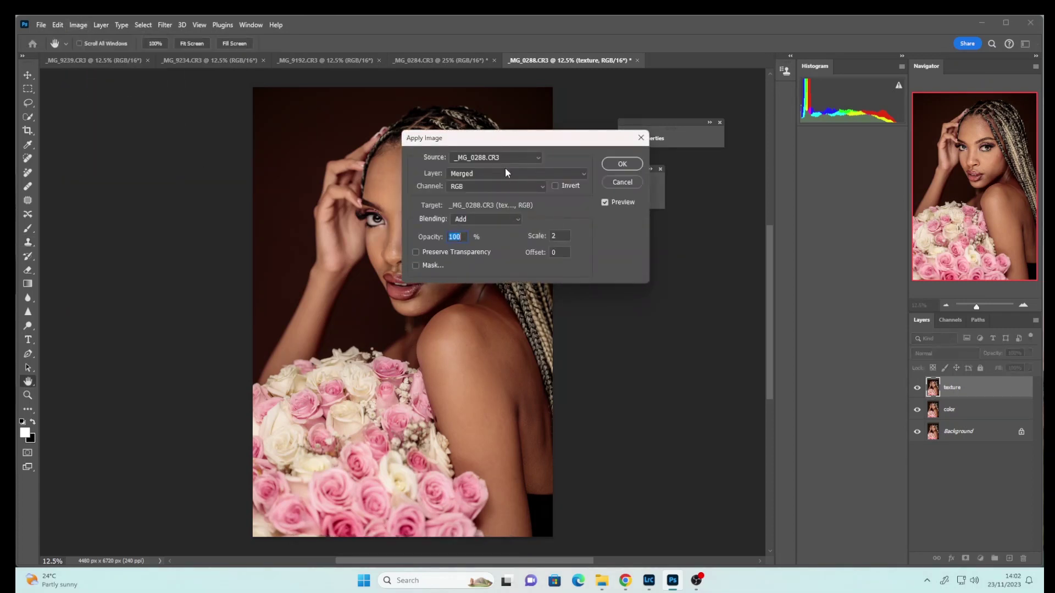
click(506, 175)
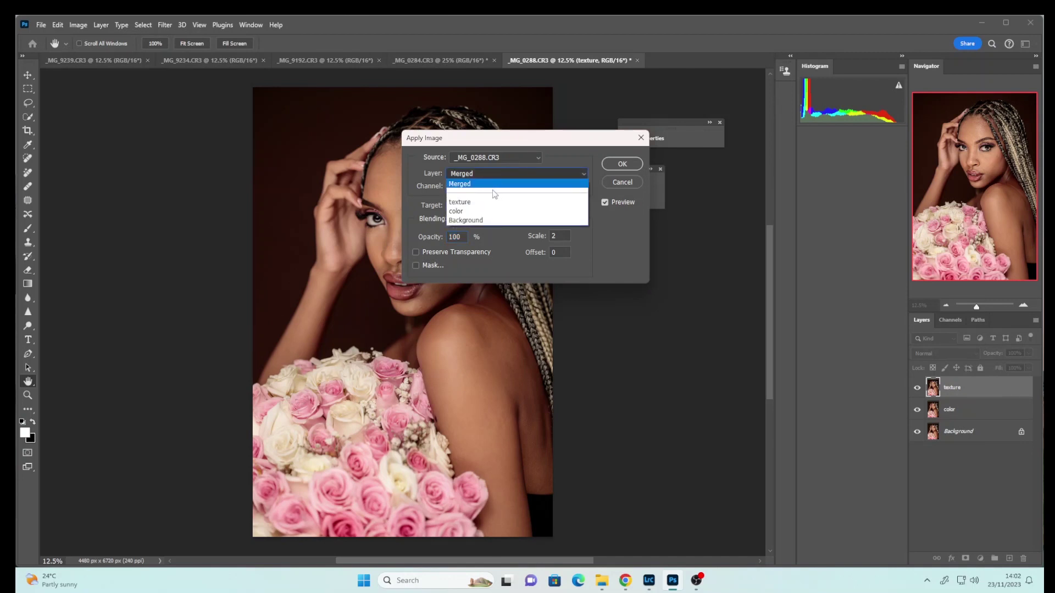
click(470, 211)
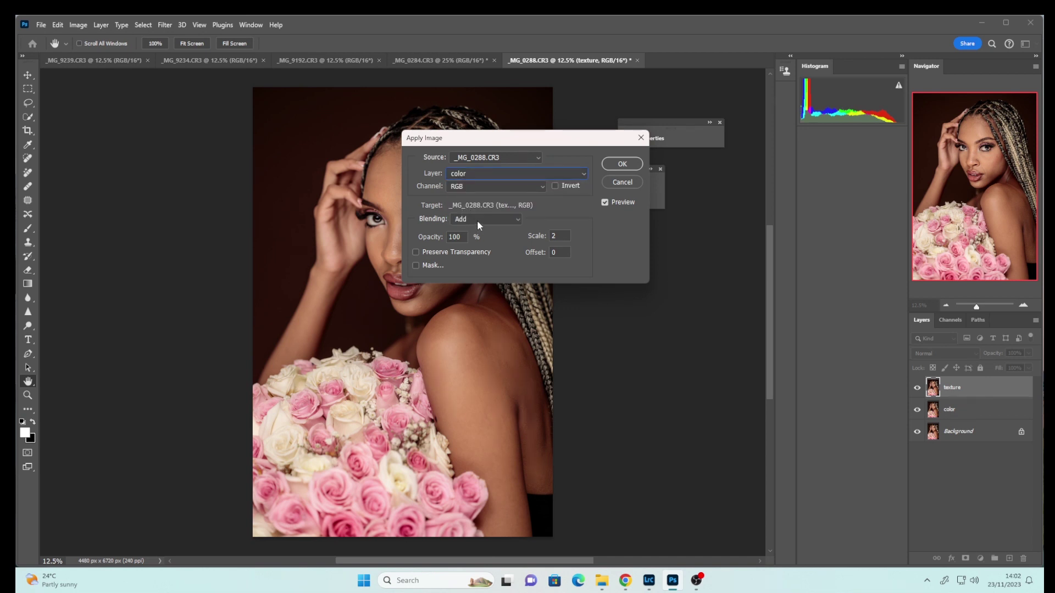
click(555, 186)
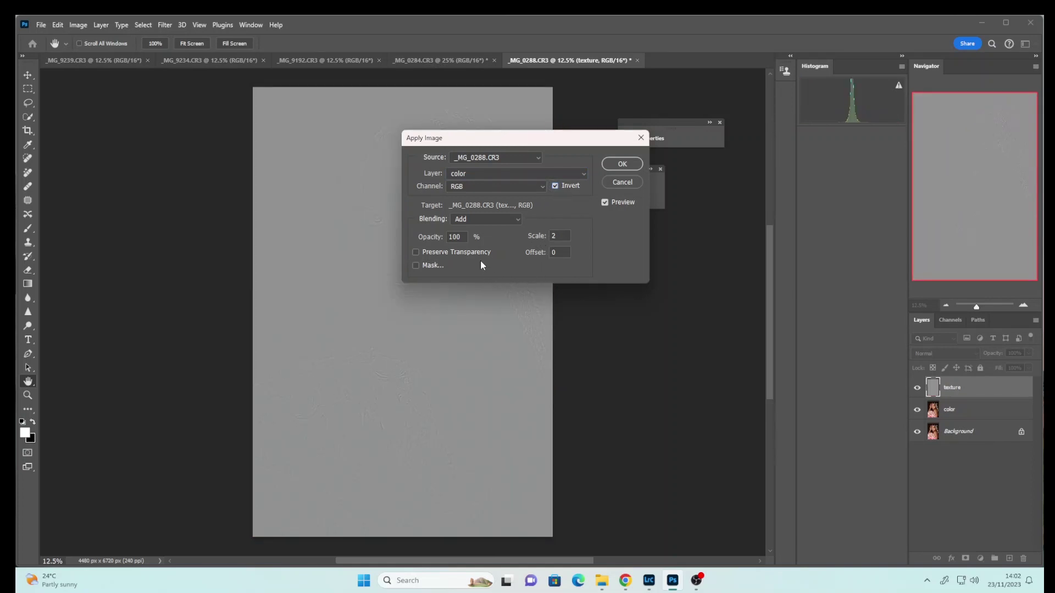
click(621, 164)
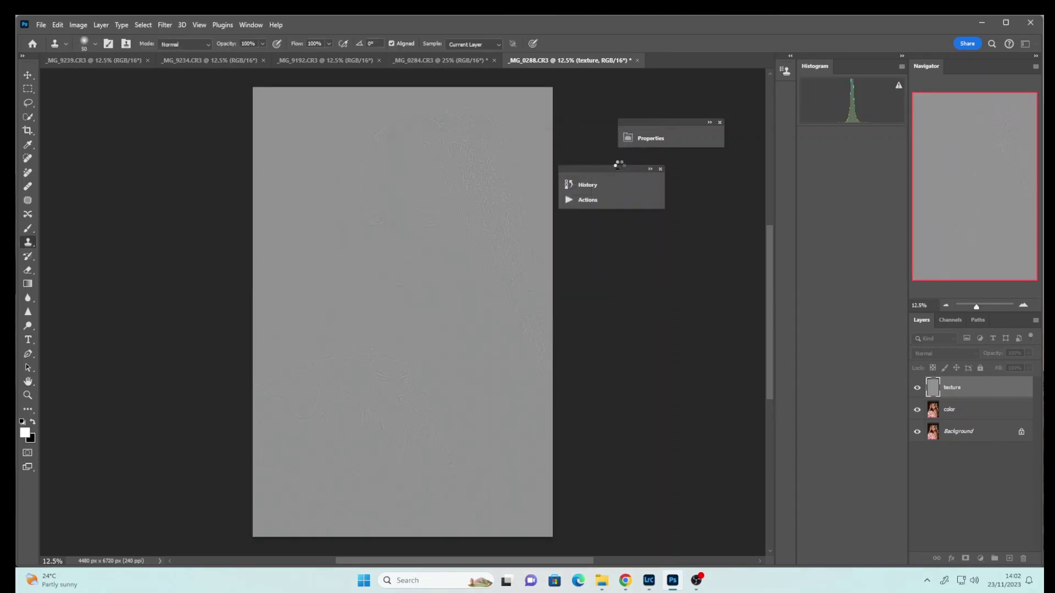
click(940, 354)
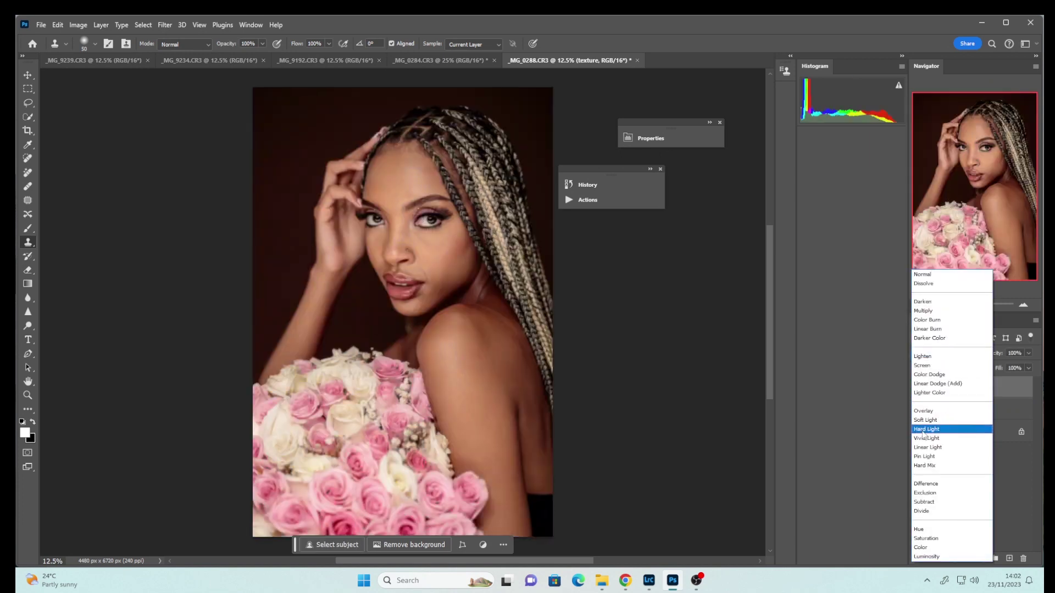
click(920, 449)
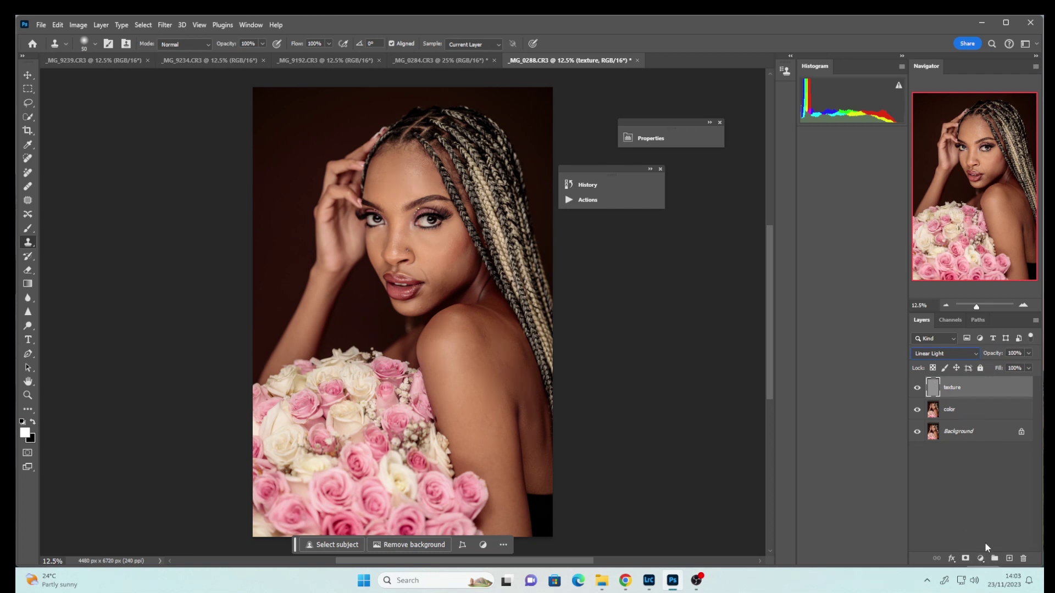
Add a Black & White adjustment layer above the texture layer with Reds lowered to about -64
click(980, 558)
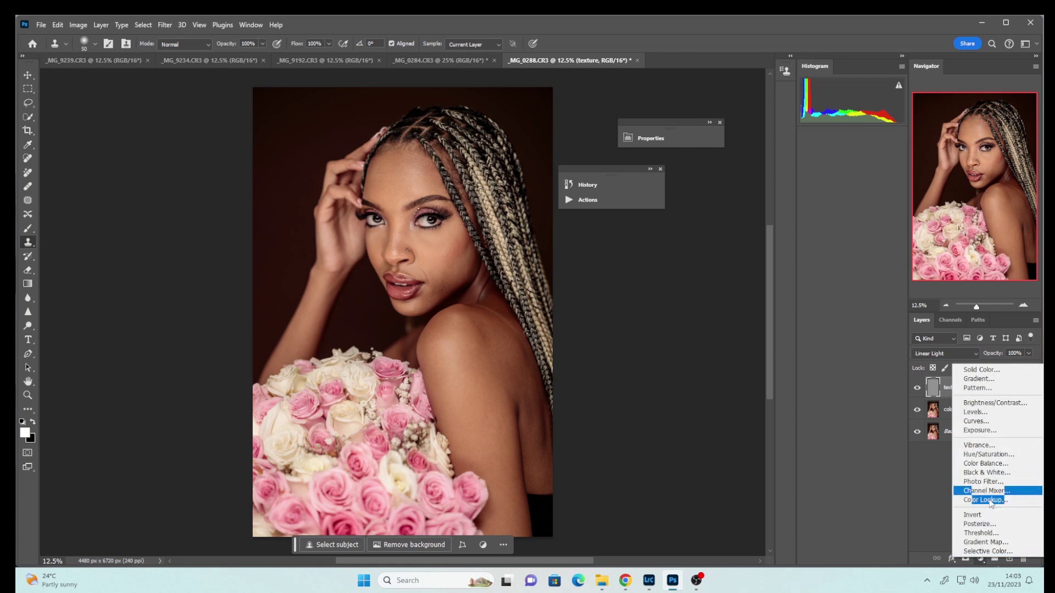
click(983, 475)
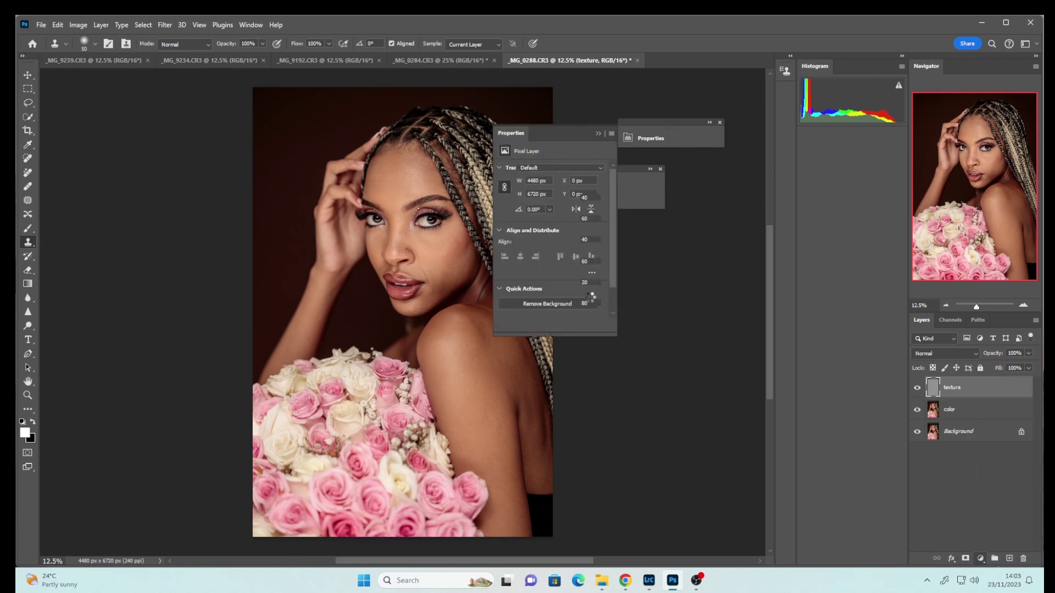
drag(550, 210, 534, 207)
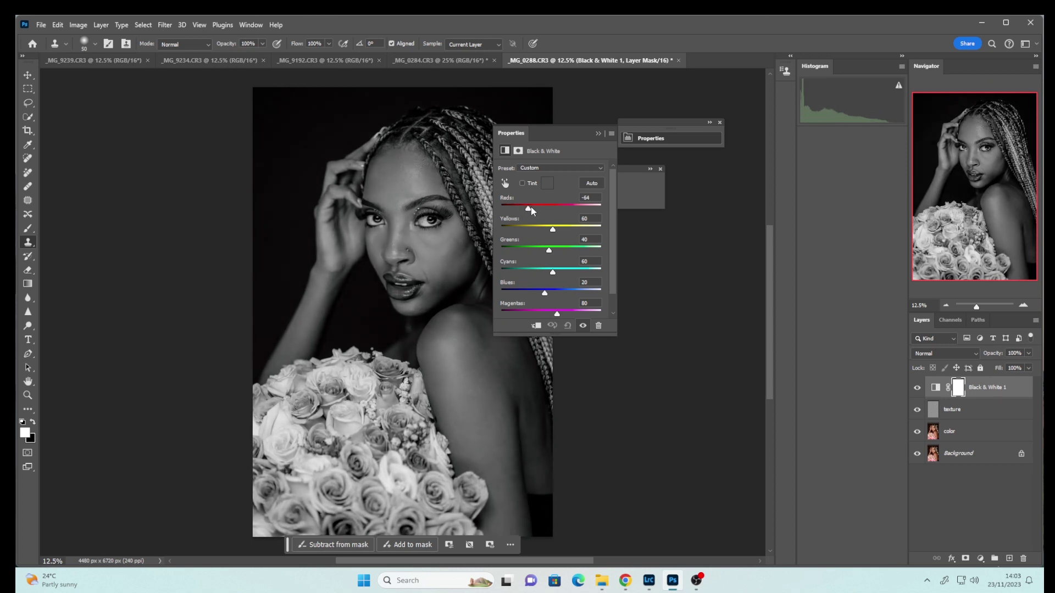
click(599, 133)
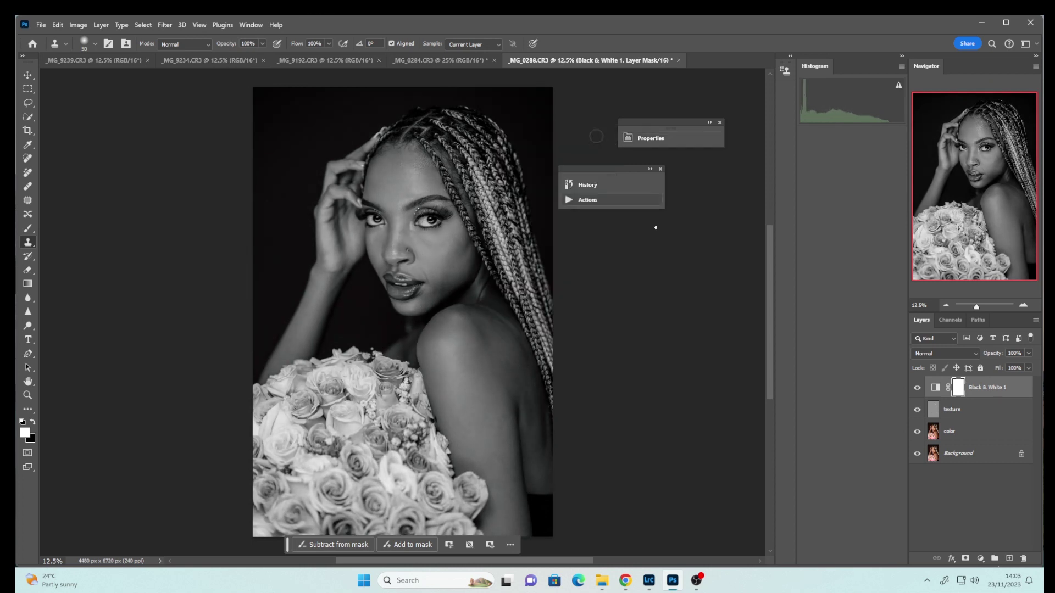
Activate the Mixer Brush on the color layer and choose its brush load option
click(961, 431)
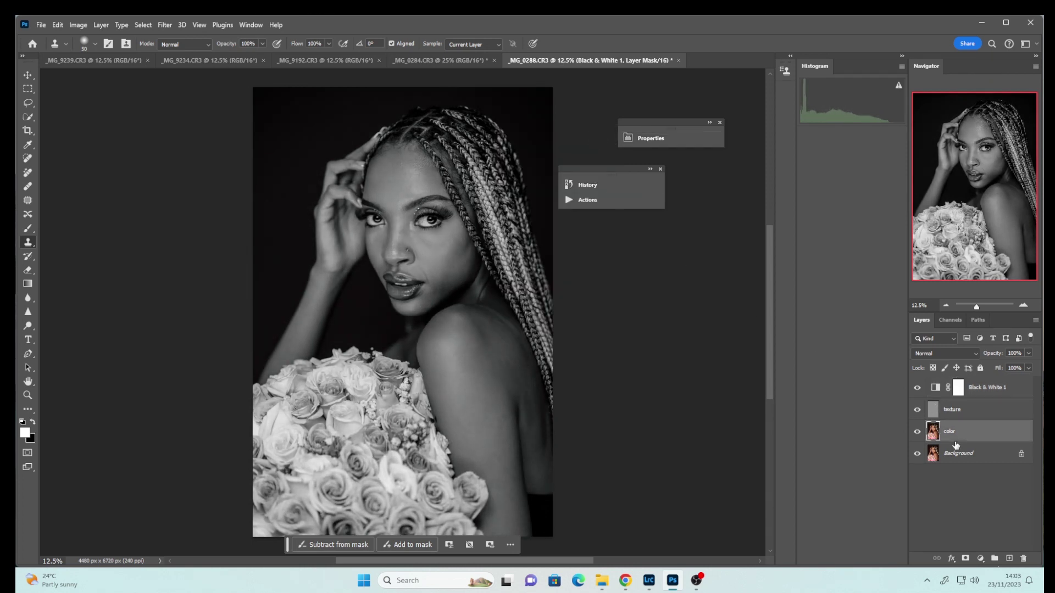
click(27, 409)
click(65, 440)
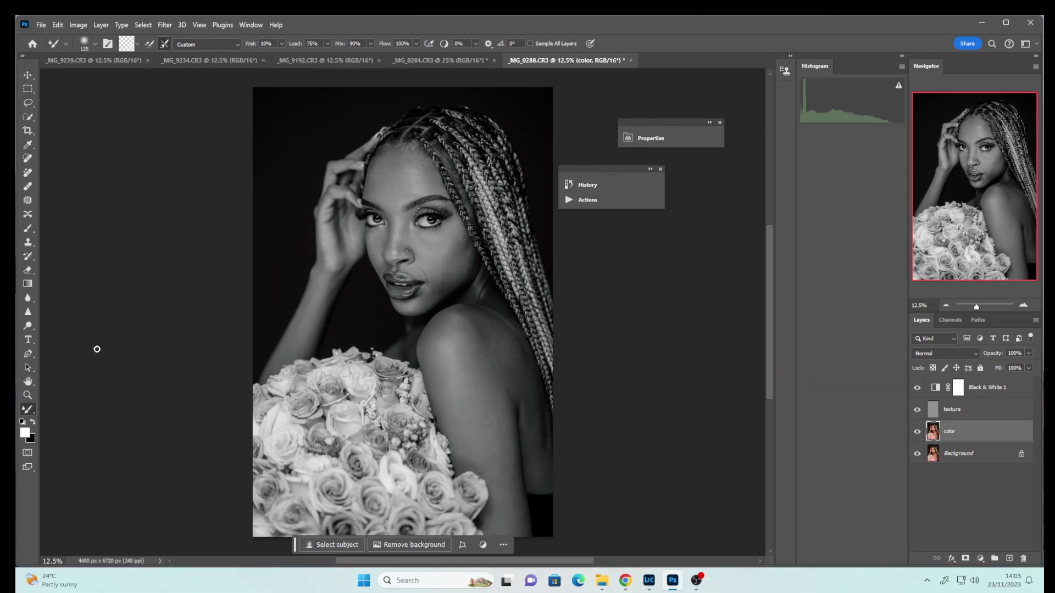
click(138, 45)
click(147, 67)
Smooth the forehead tones on the color layer with a Mixer Brush of about 300 px
key(r)
drag(370, 169, 329, 234)
key(ctrl+plus)
key(ctrl+plus)
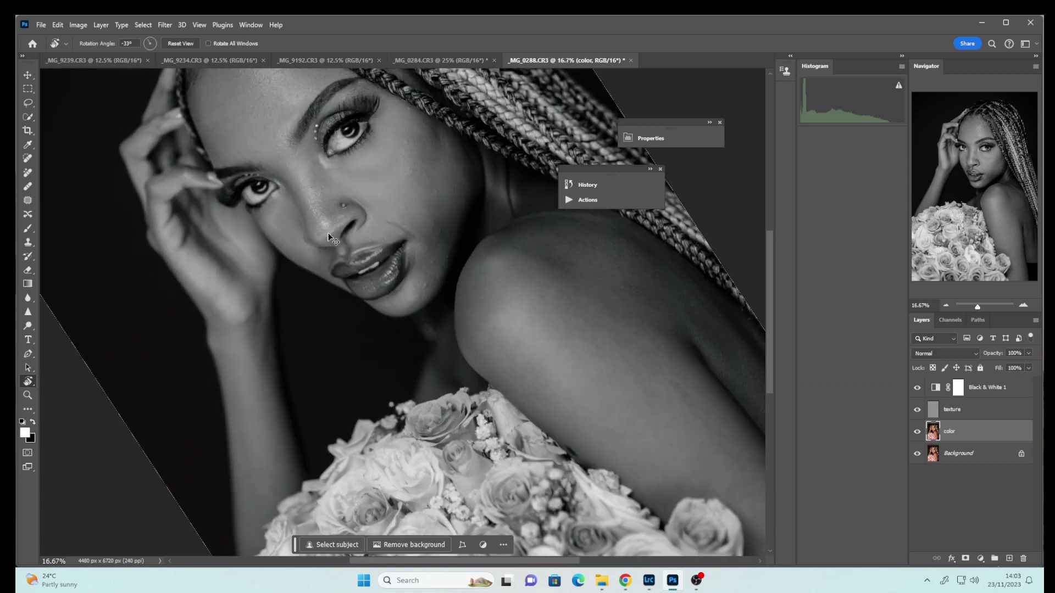
scroll(766, 255, up, 5)
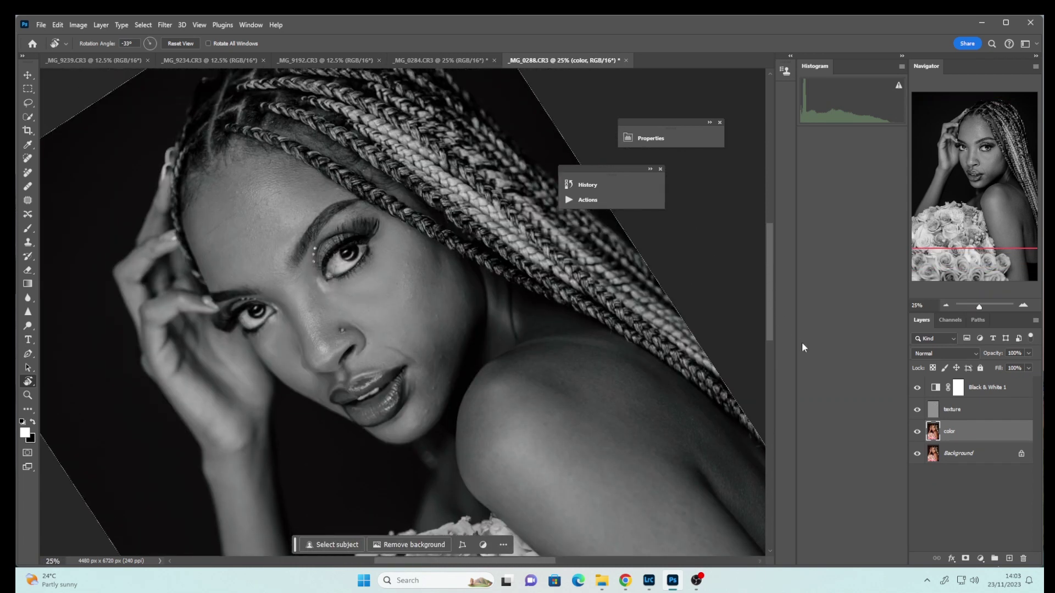
key(b)
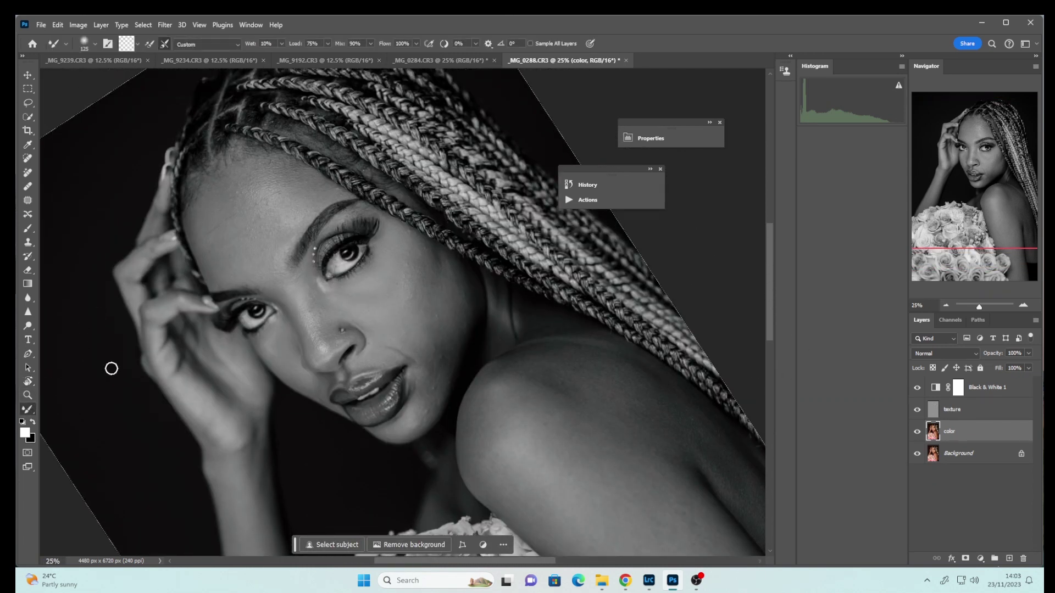
key(bracketright)
key(bracketright)
key(bracketright)
key(bracketright)
key(bracketright)
key(bracketright)
key(bracketleft)
mouse_move(266, 215)
mouse_down()
mouse_move(245, 203)
mouse_move(274, 251)
mouse_move(253, 195)
mouse_up()
key(bracketleft)
key(bracketright)
mouse_move(273, 239)
mouse_down()
mouse_move(250, 222)
mouse_move(253, 182)
mouse_move(244, 208)
mouse_move(267, 201)
mouse_move(258, 180)
mouse_move(290, 176)
mouse_up()
Blend the cheek tones with a 200 px Mixer Brush, checking the skin in color with the Black & White layer hidden
click(917, 388)
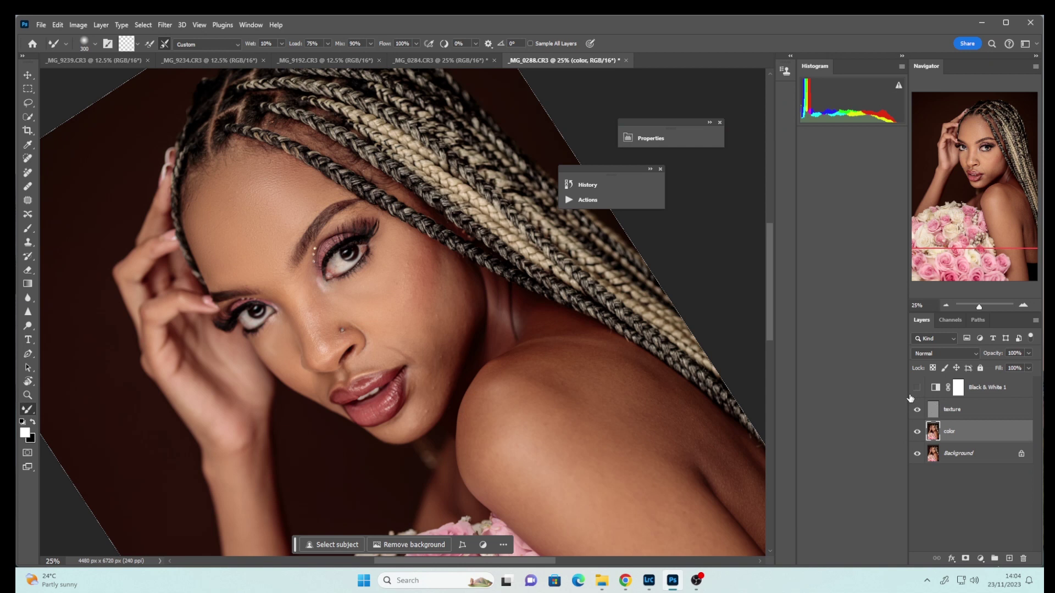
click(917, 387)
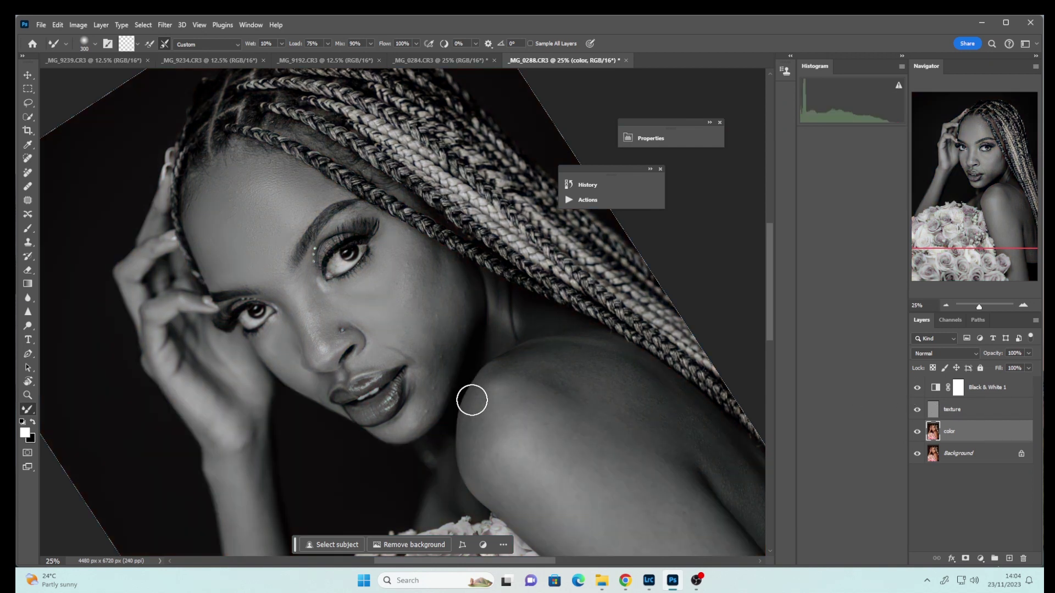
key(bracketleft)
key(bracketleft)
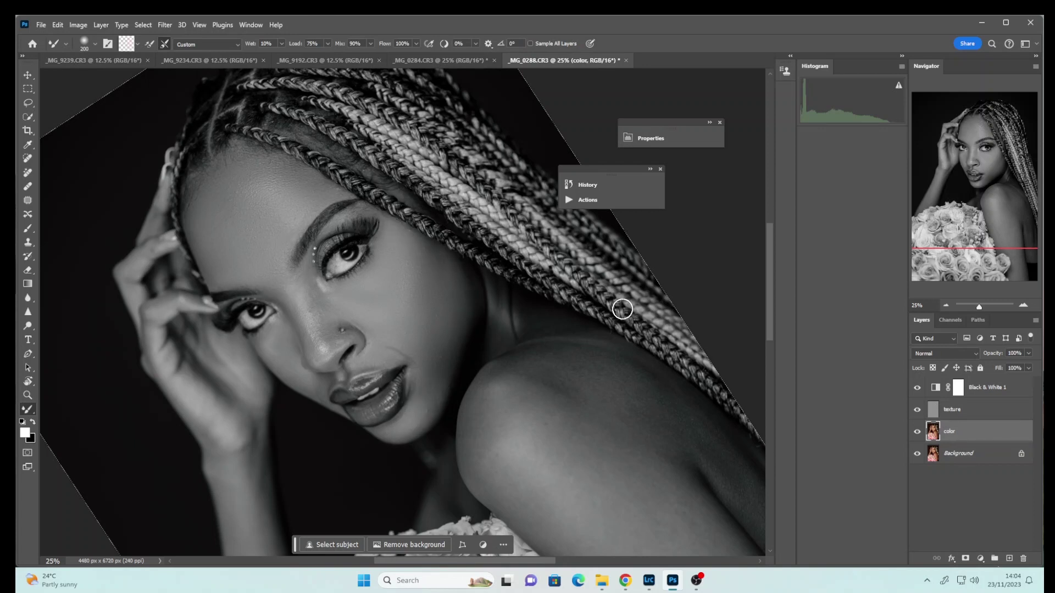
click(918, 386)
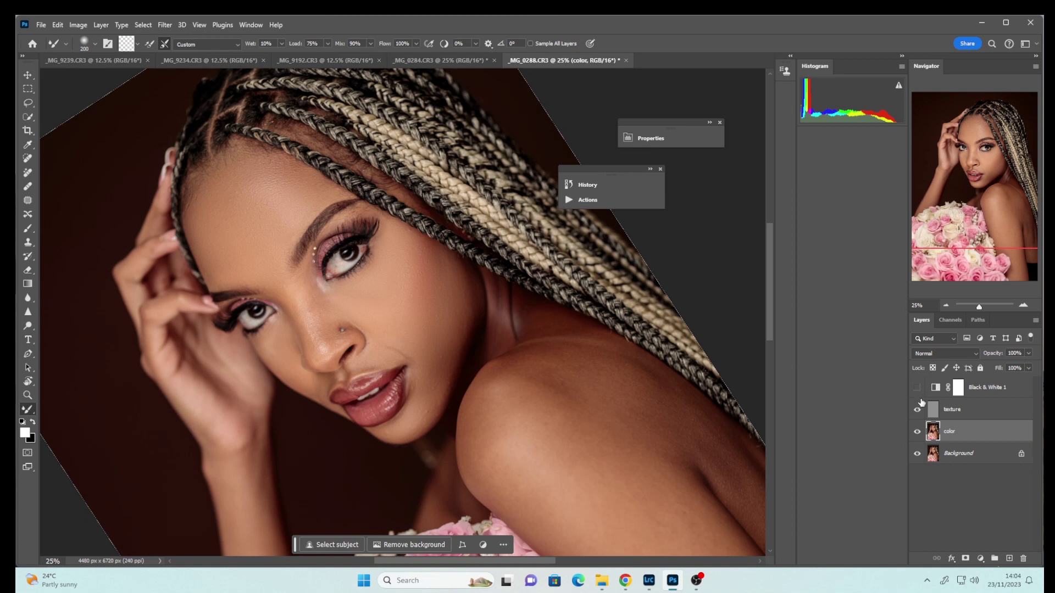
click(917, 389)
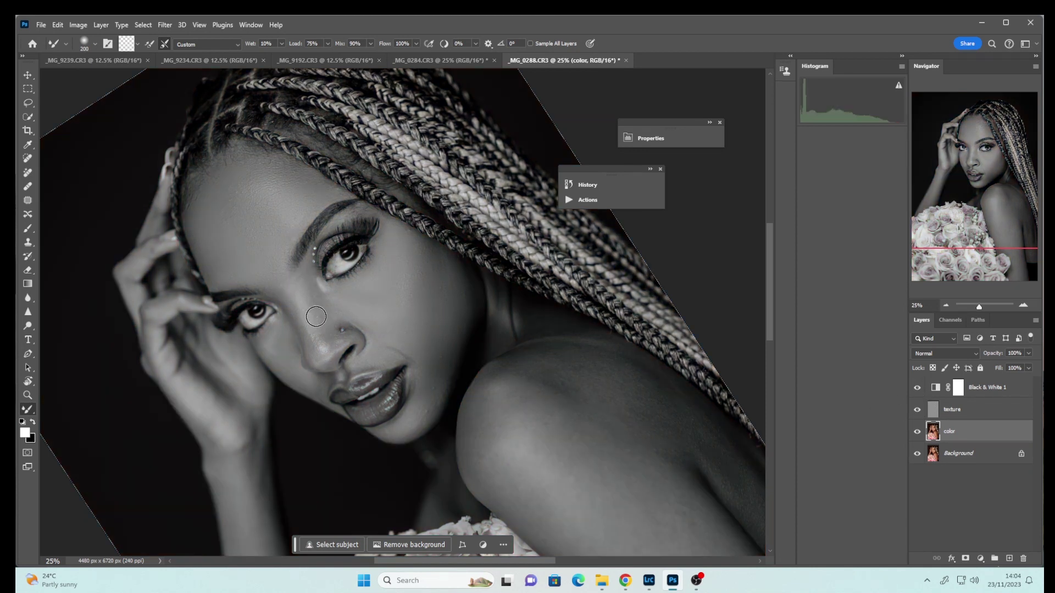
Refine the skin around the nose with a smaller Mixer Brush and compare the face with the Black & White layer off and on
key(bracketleft)
key(bracketleft)
key(bracketleft)
key(c)
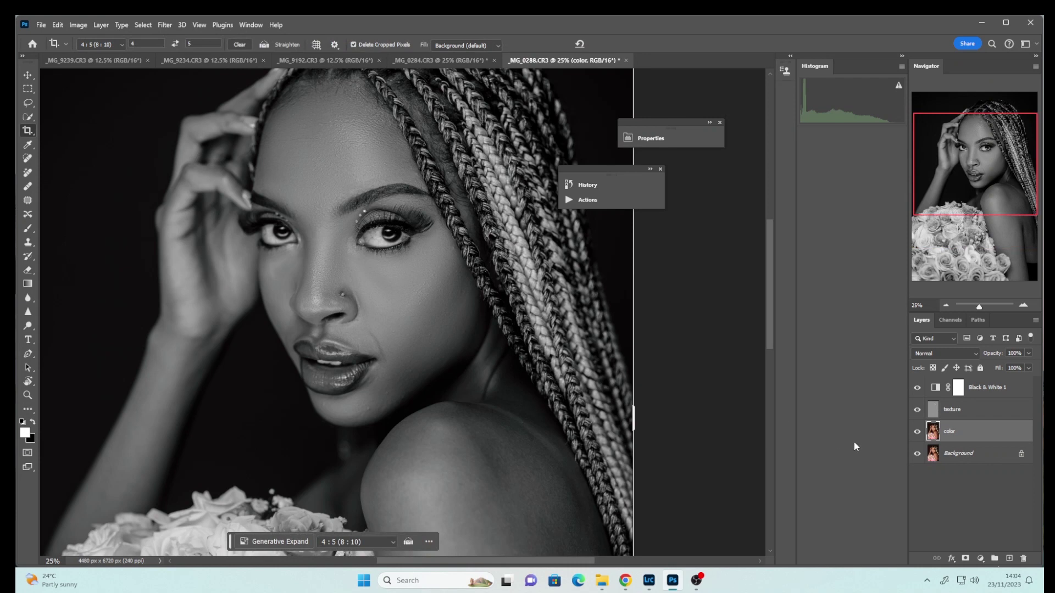
click(917, 388)
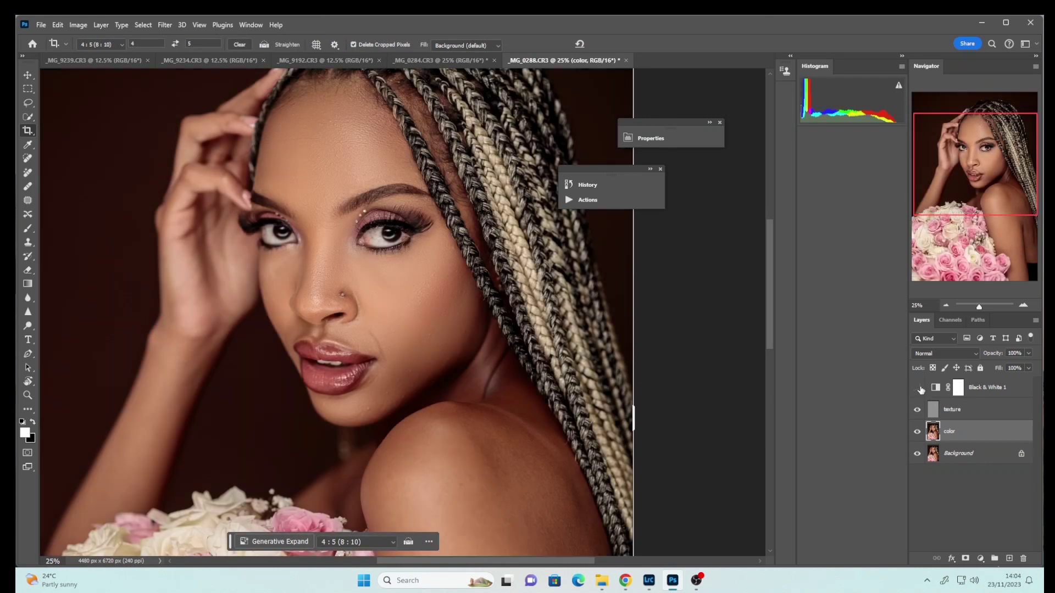
click(926, 392)
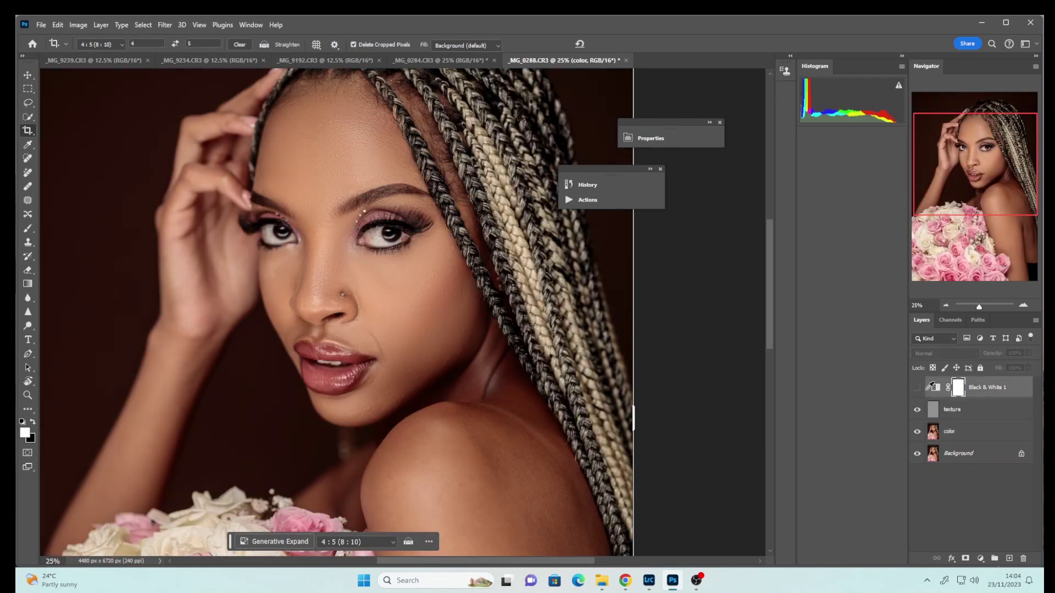
click(917, 388)
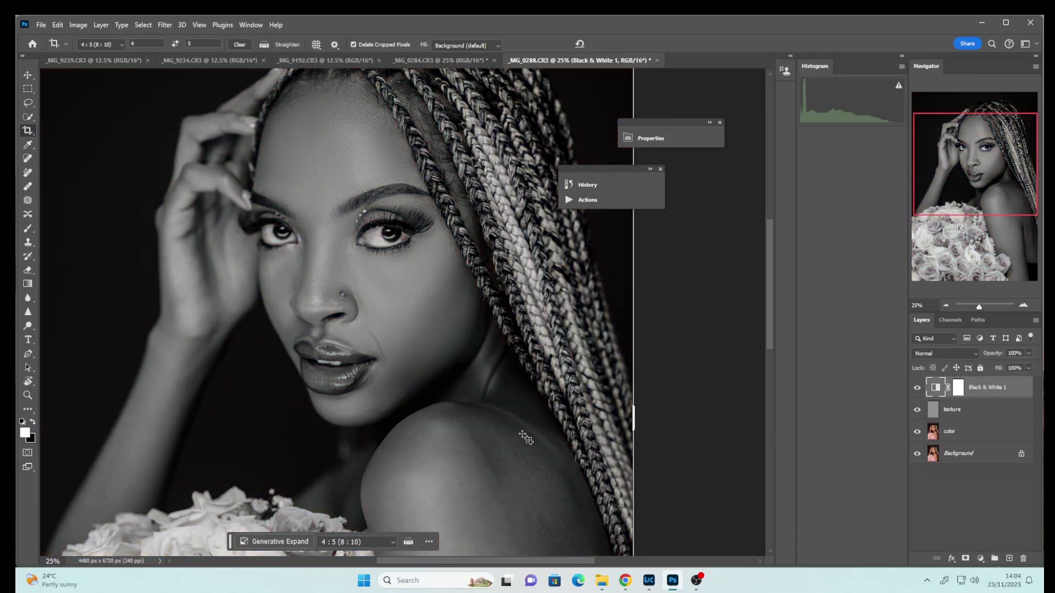
Reactivate the Mixer Brush on the color layer and blend the facial skin with a brush of about 175 px
click(27, 409)
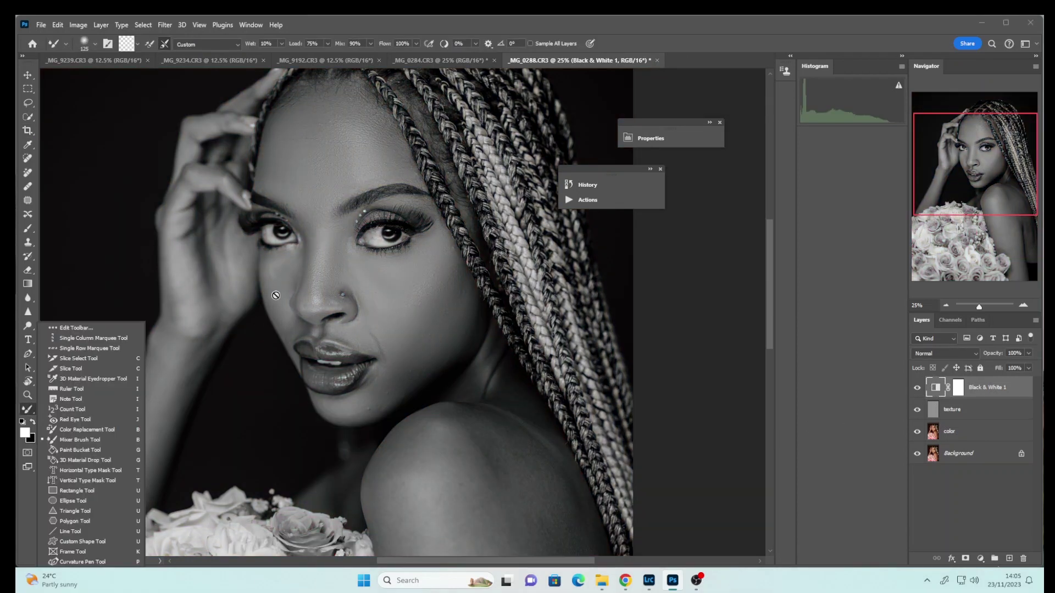
click(960, 434)
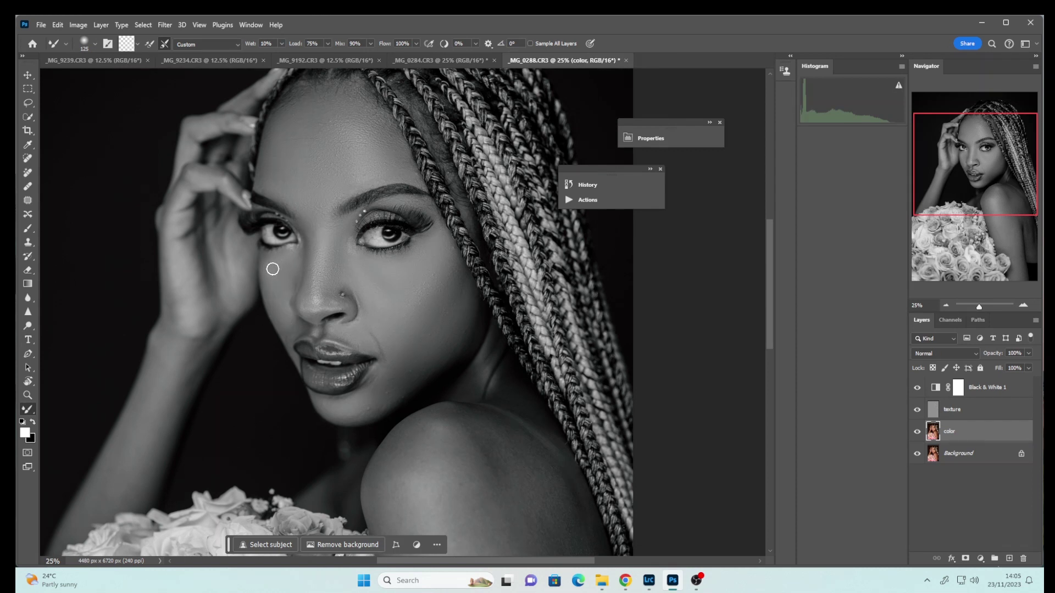
key(bracketright)
key(bracketright)
scroll(767, 284, down, 3)
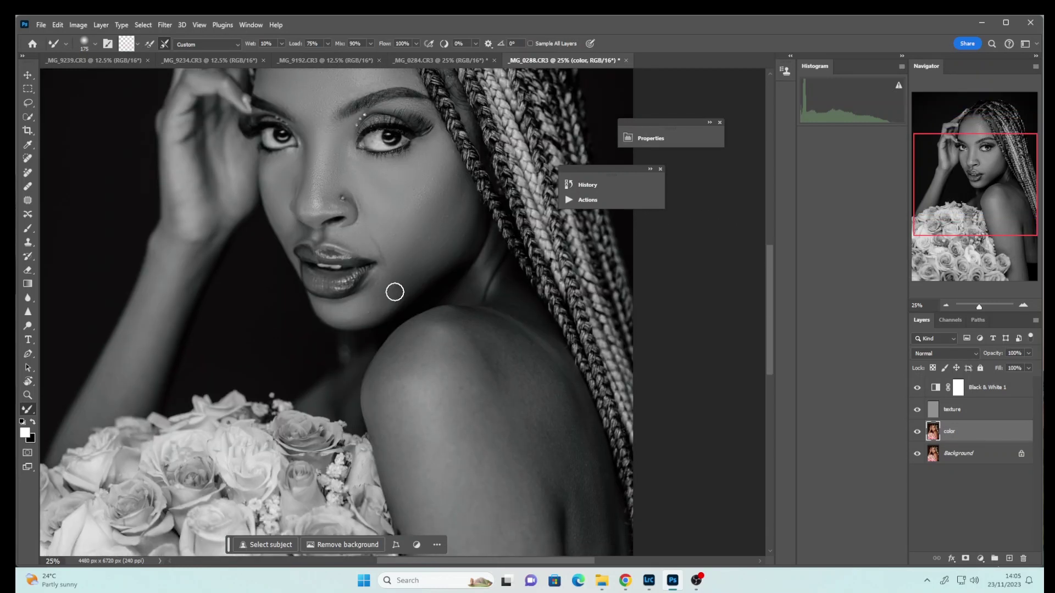
Smooth the tones of the shoulder and upper back on the color layer with a 500 px, then 300 px Mixer Brush
key(bracketright)
key(bracketright)
drag(770, 308, 769, 352)
key(bracketright)
key(bracketright)
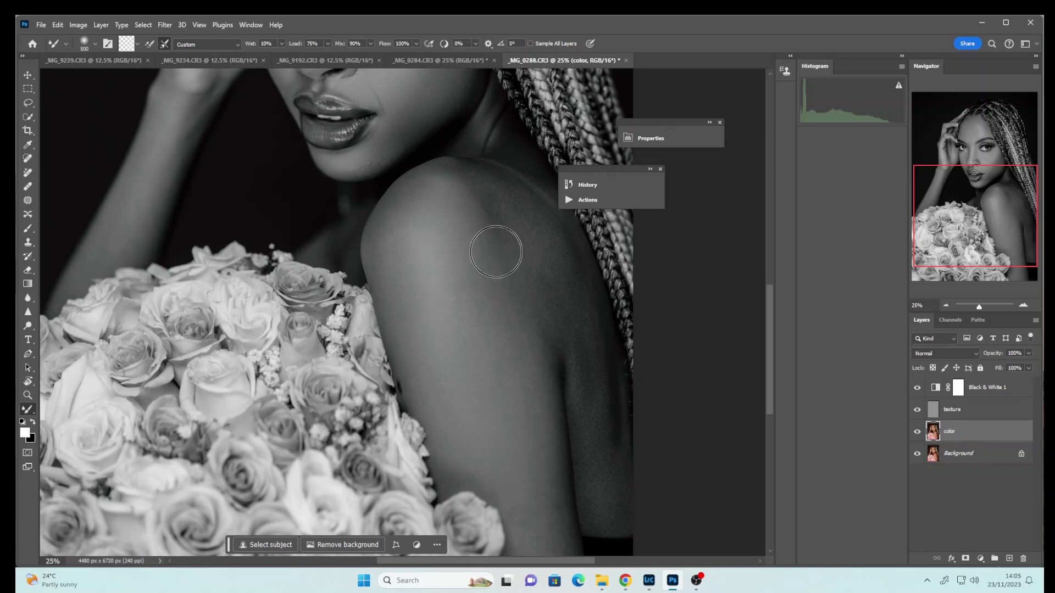
key(bracketleft)
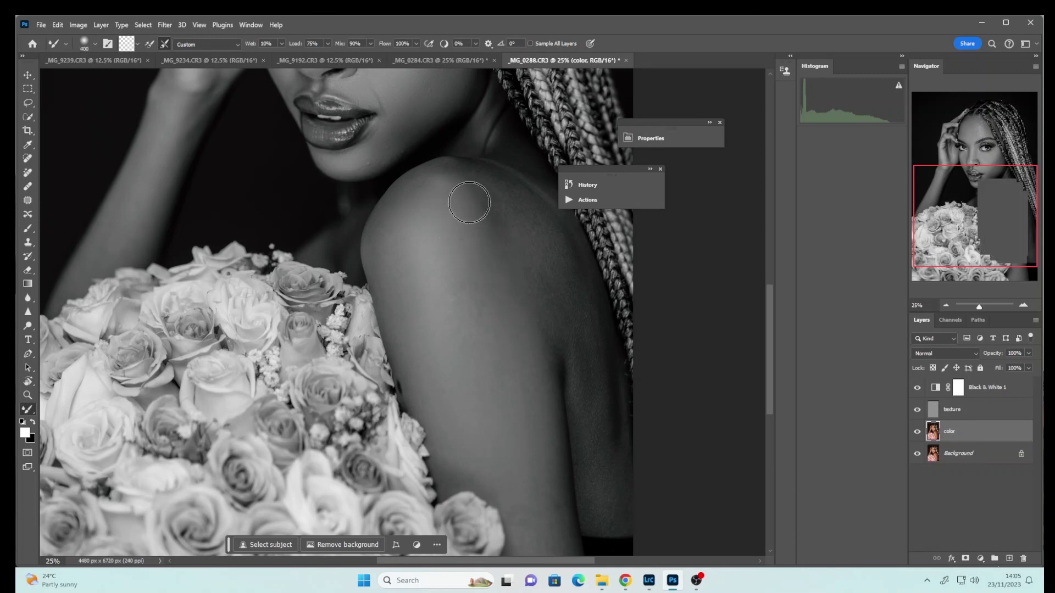
key(bracketleft)
key(bracketleft)
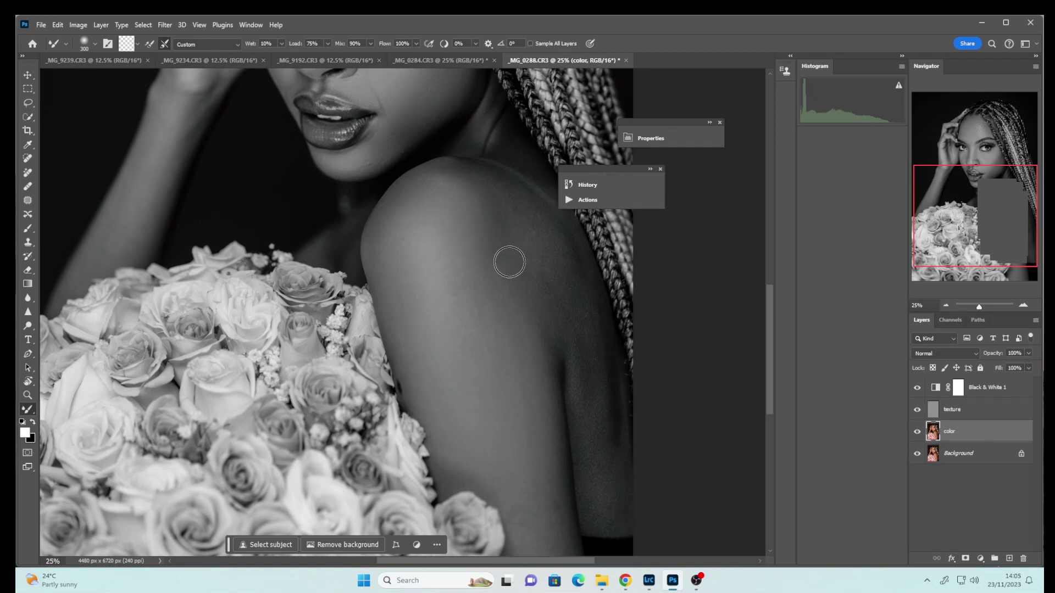
Blend the upper arm and back on the color layer with a Mixer Brush of 200 to 400 px
drag(767, 345, 543, 338)
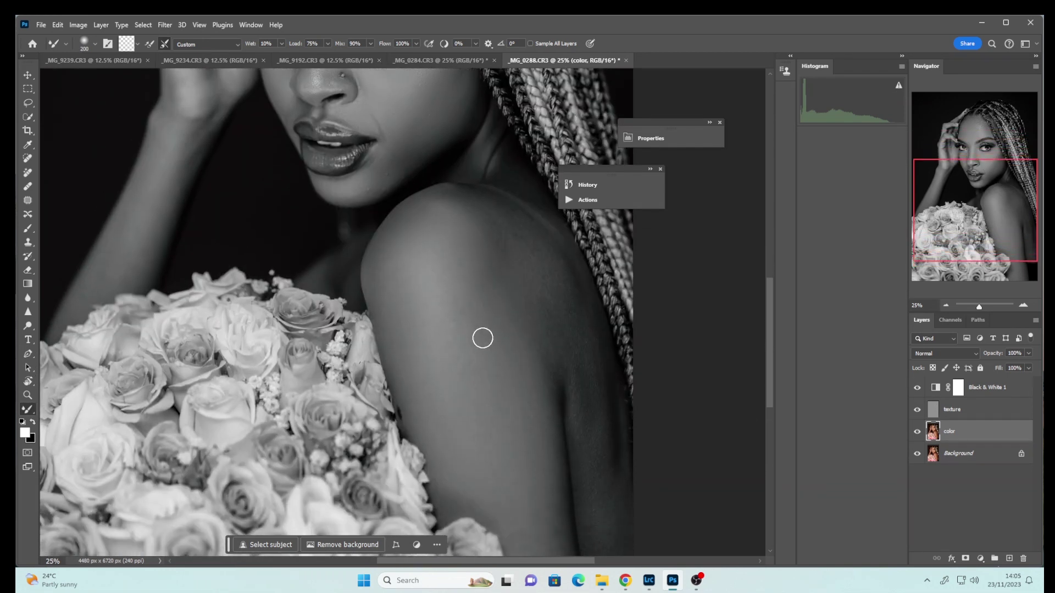
key(bracketright)
key(bracketright)
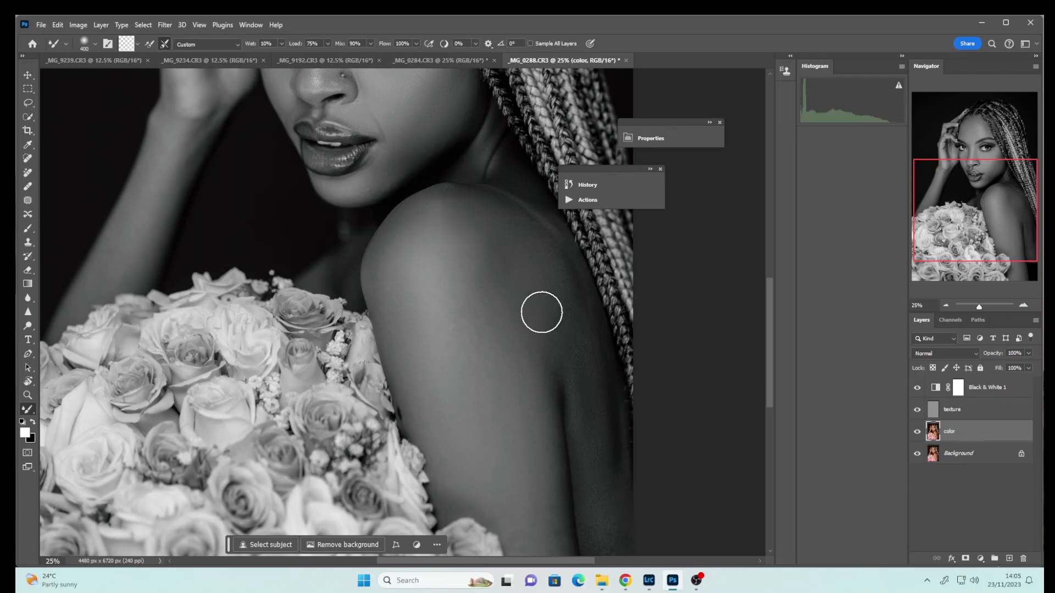
drag(769, 351, 767, 388)
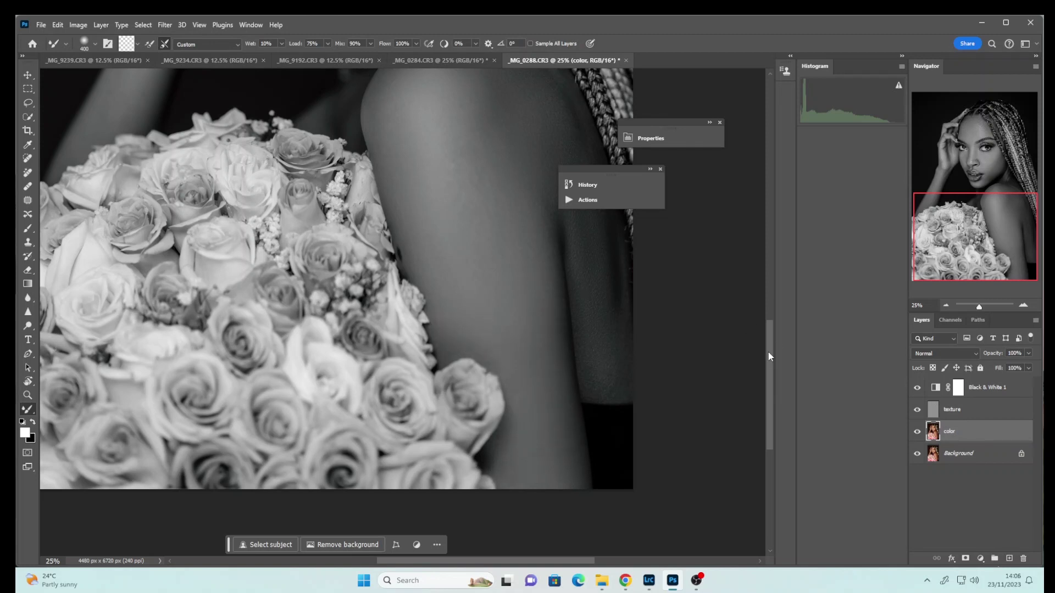
drag(769, 356, 768, 320)
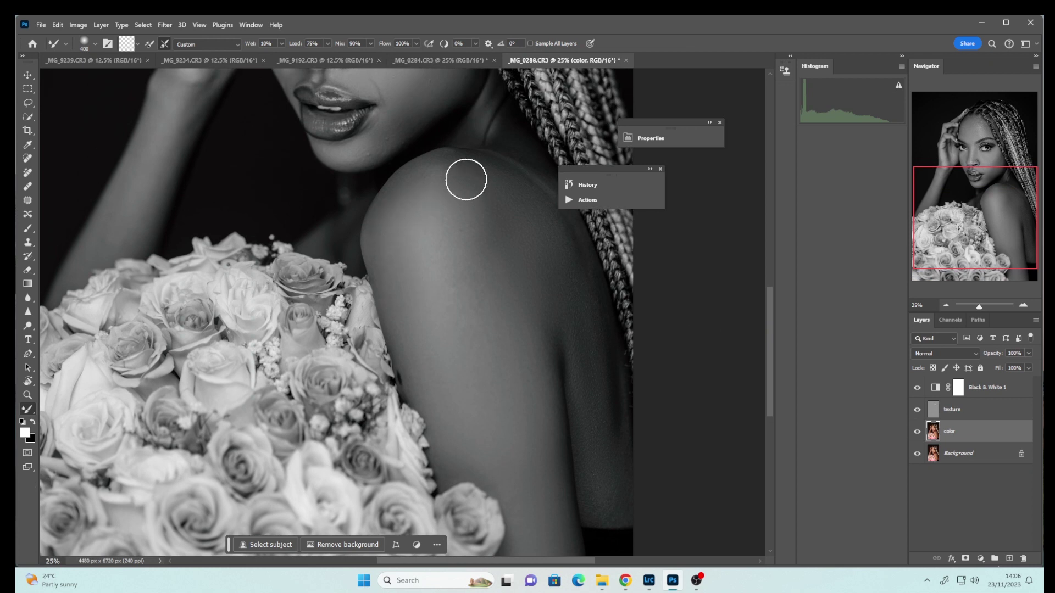
Refine the shoulder, neck and jaw tones on the color layer with a 200 px Mixer Brush, enlarging it to 400 px
key(bracketleft)
key(bracketleft)
key(bracketleft)
drag(773, 341, 754, 318)
scroll(754, 323, up, 3)
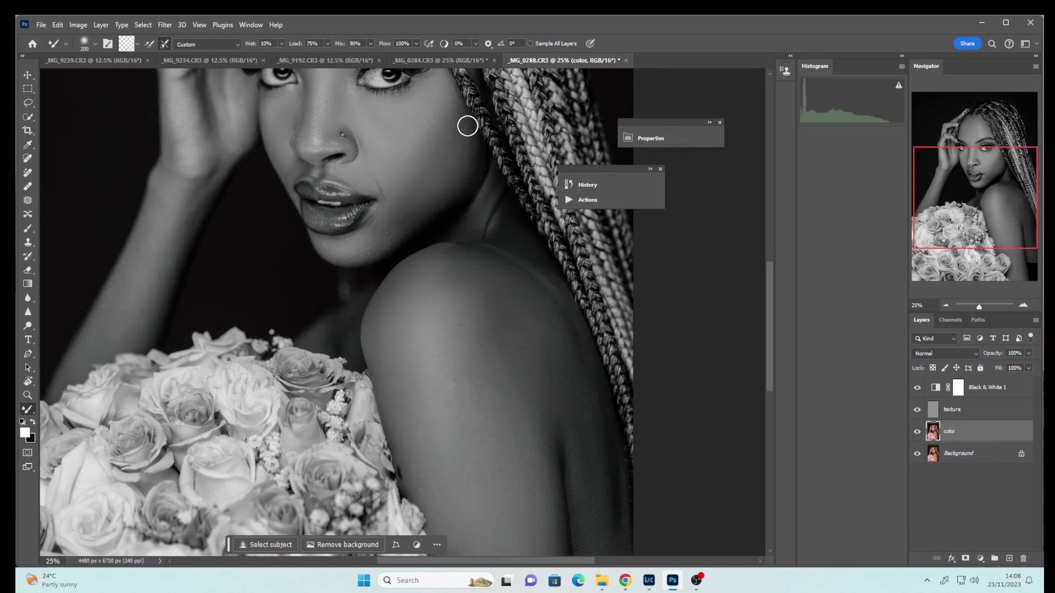
key(bracketright)
key(bracketright)
key(bracketright)
key(bracketright)
key(bracketright)
key(bracketright)
Hide the Black & White layer and go over the arm and back in color with a 600 px Mixer Brush
key(ctrl+minus)
key(ctrl+minus)
key(ctrl+minus)
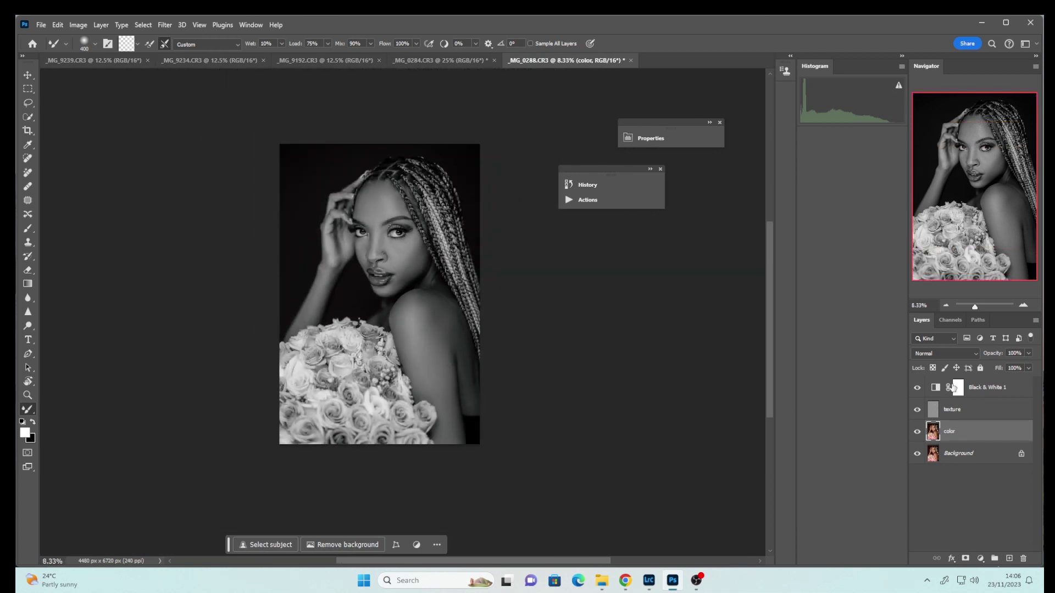
click(917, 388)
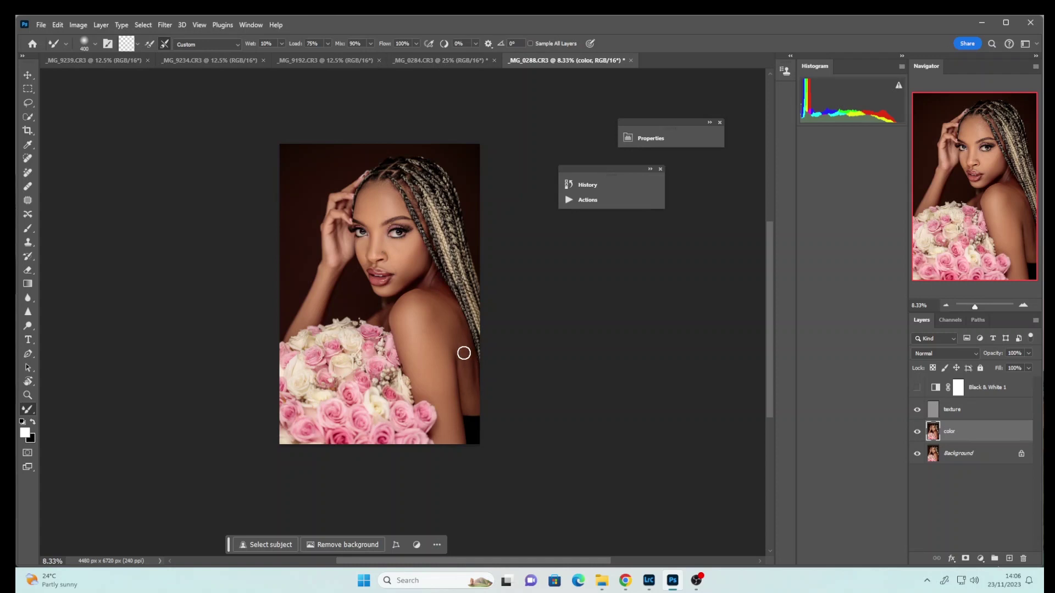
key(bracketright)
key(bracketright)
scroll(299, 319, up, 4)
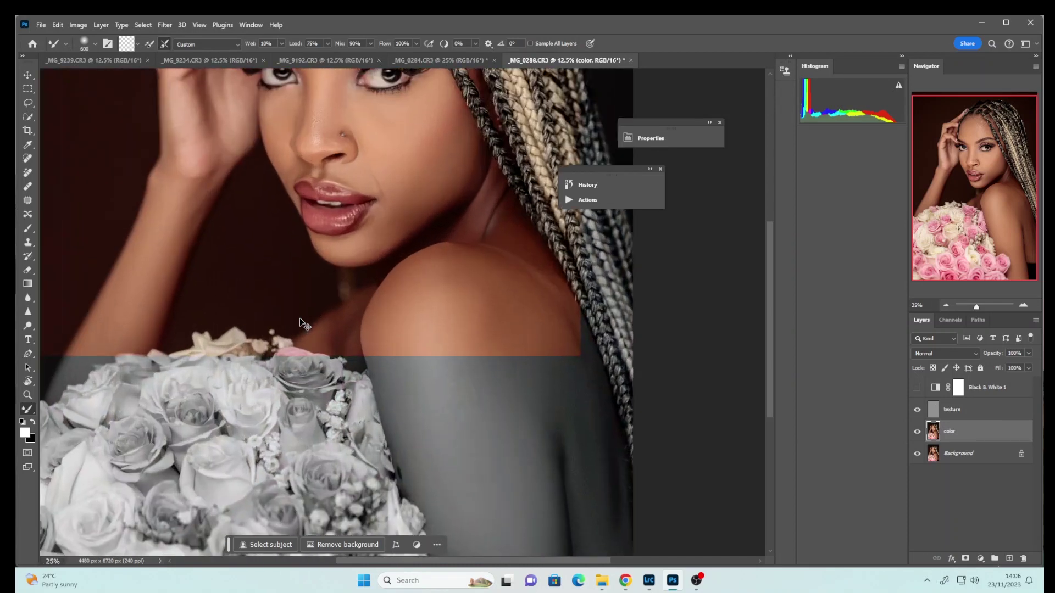
scroll(767, 318, up, 3)
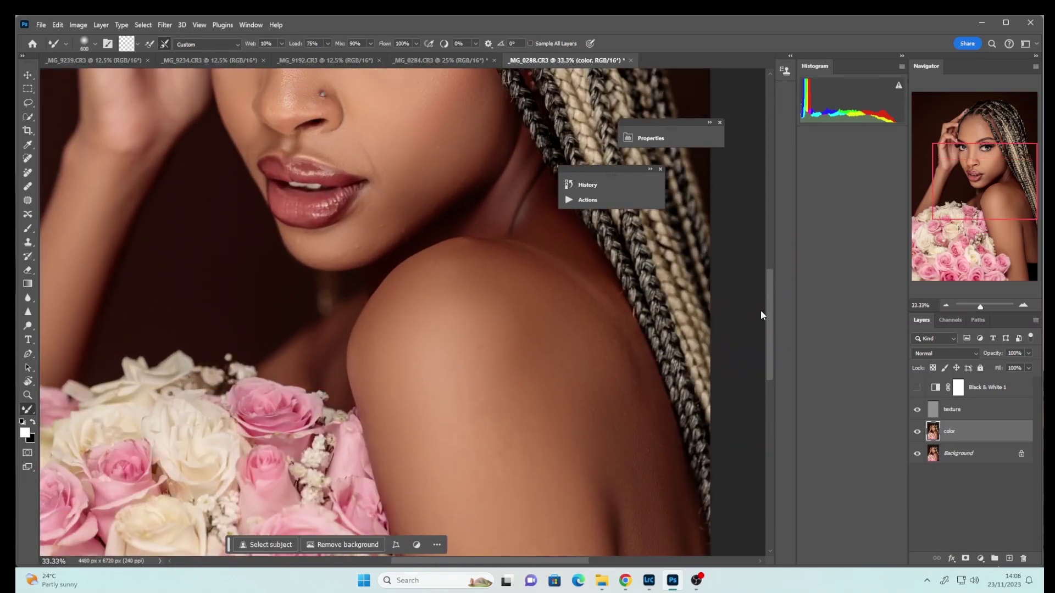
Clean up skin blemishes on the cheek and chin of the texture layer with a soft Clone Stamp of about 50 px
click(28, 243)
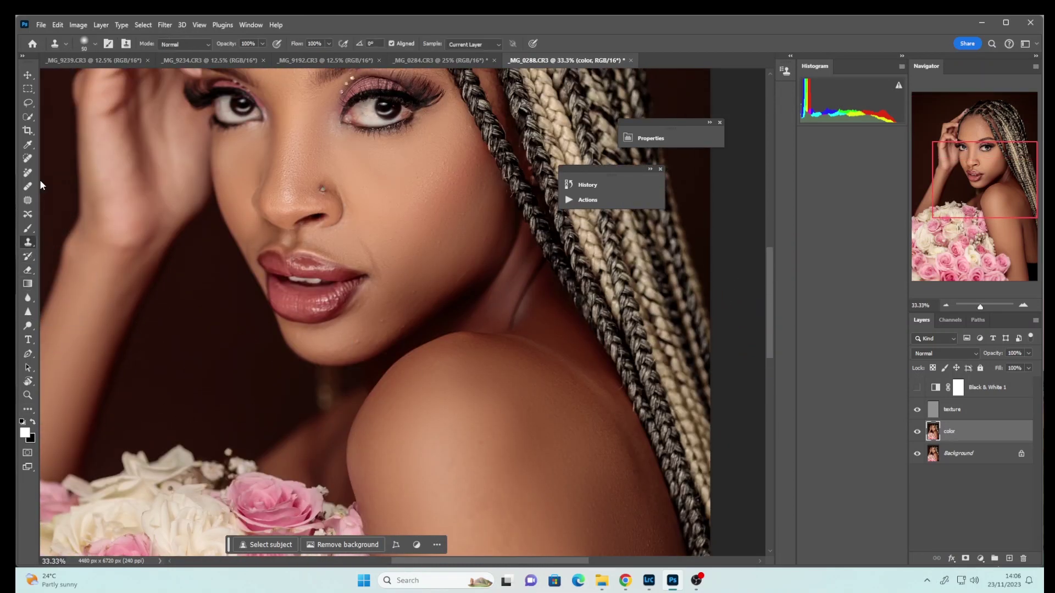
click(95, 44)
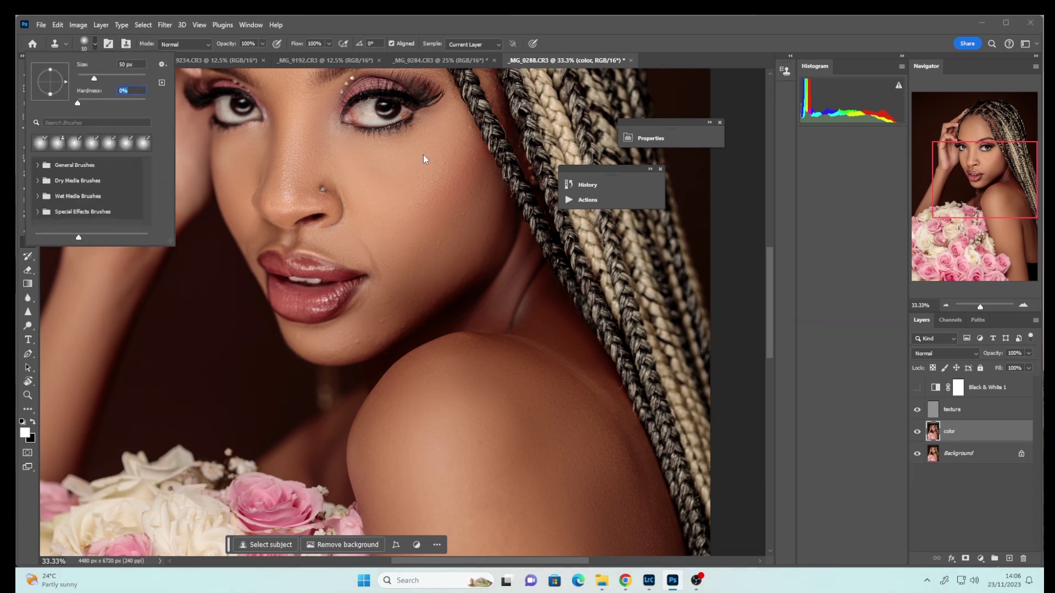
click(334, 15)
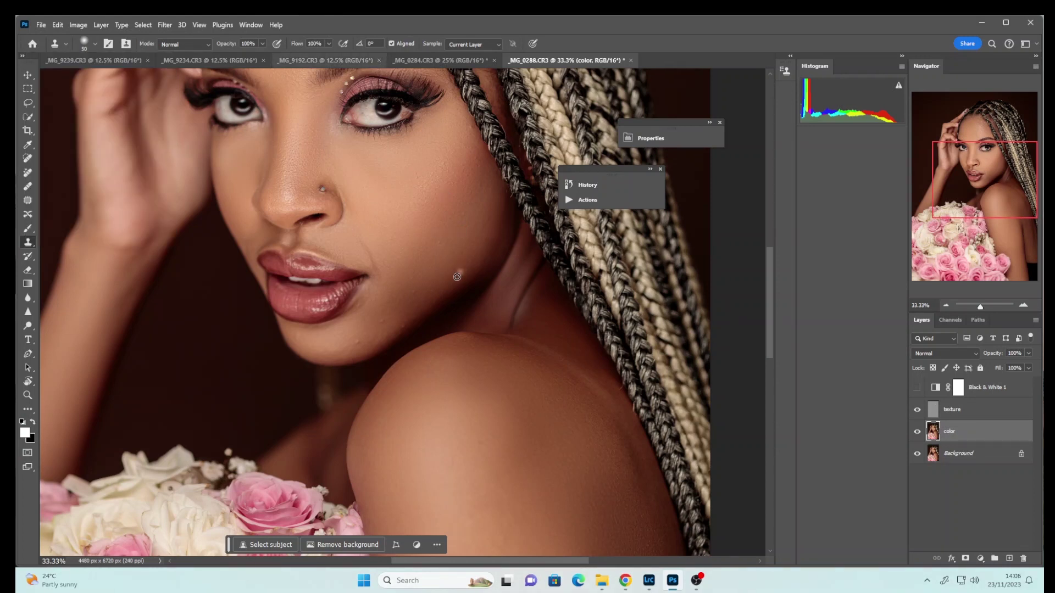
click(974, 410)
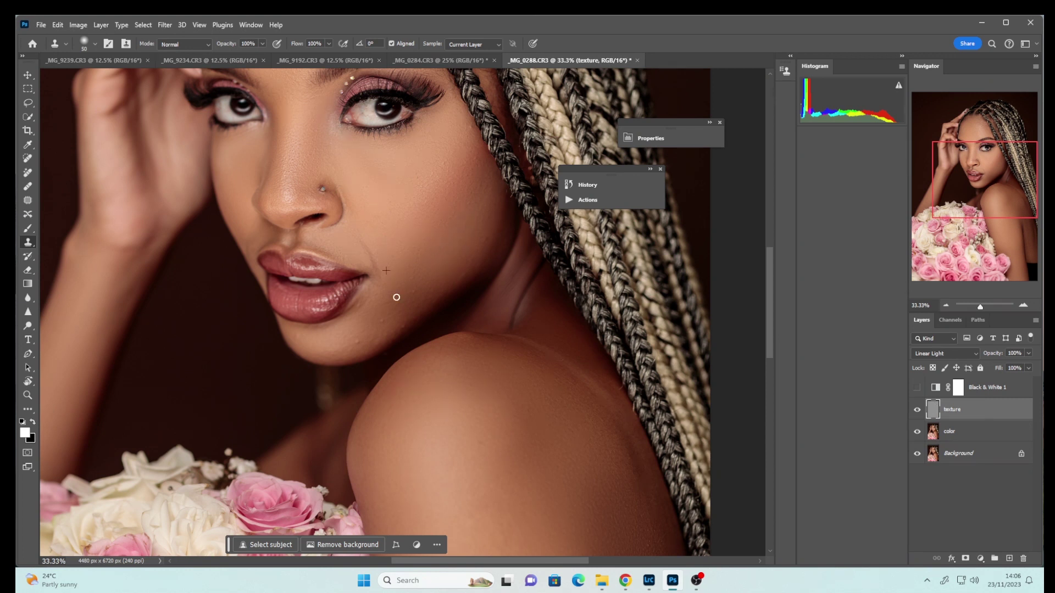
click(382, 323)
click(475, 240)
drag(445, 163, 472, 168)
click(432, 174)
alt+click(394, 238)
Clone away texture flaws on the forehead and cheek of the texture layer with a 70 px Clone Stamp
drag(767, 269, 766, 233)
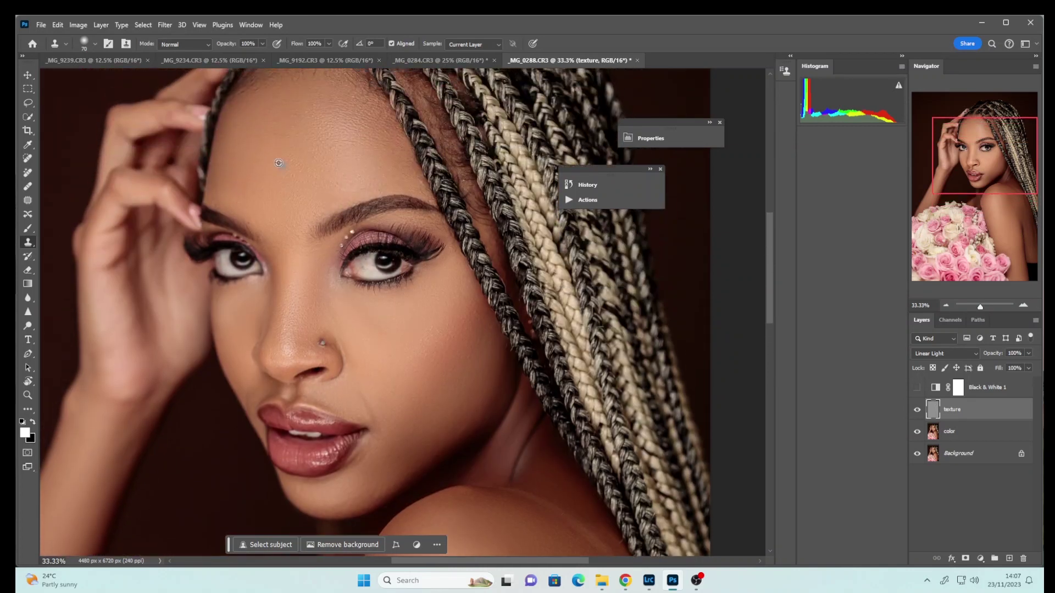
click(283, 123)
click(307, 109)
click(398, 171)
scroll(770, 315, down, 2)
scroll(769, 315, down, 5)
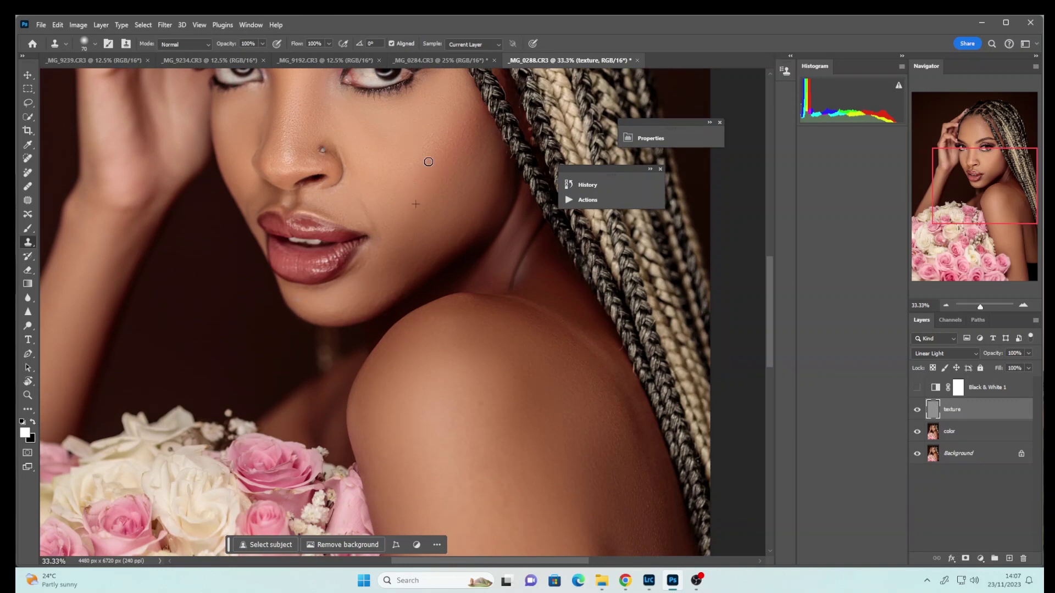
click(387, 221)
View the whole portrait and delete the Black & White helper layer
key(ctrl+minus)
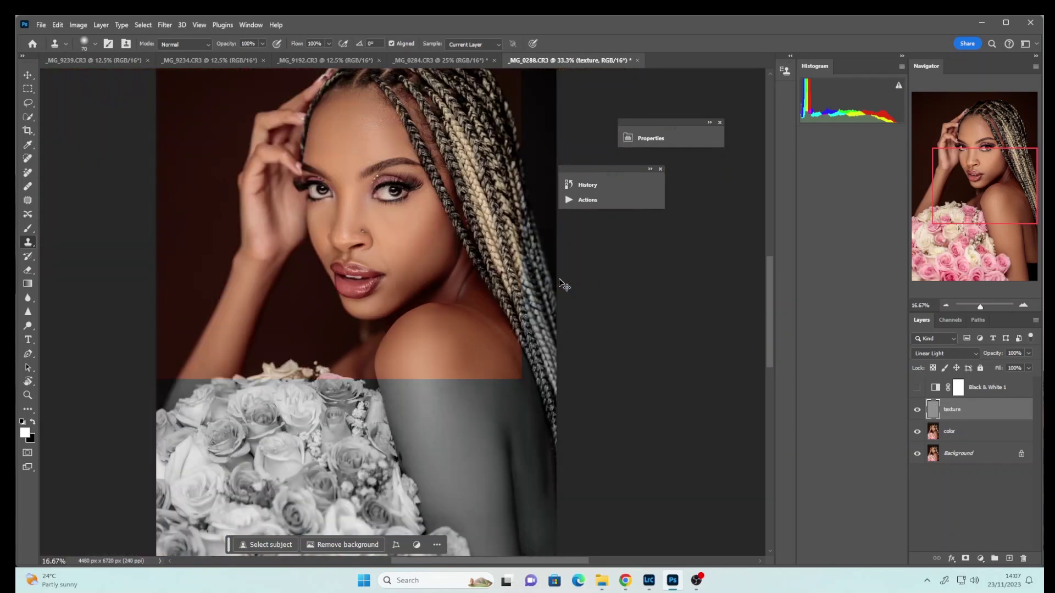
key(ctrl+minus)
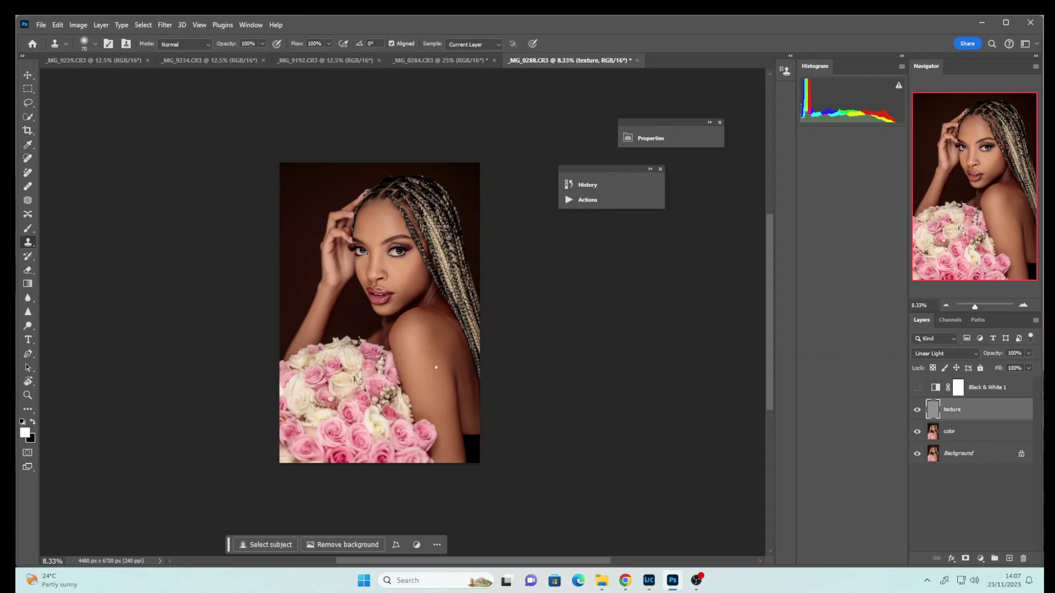
click(982, 389)
key(Delete)
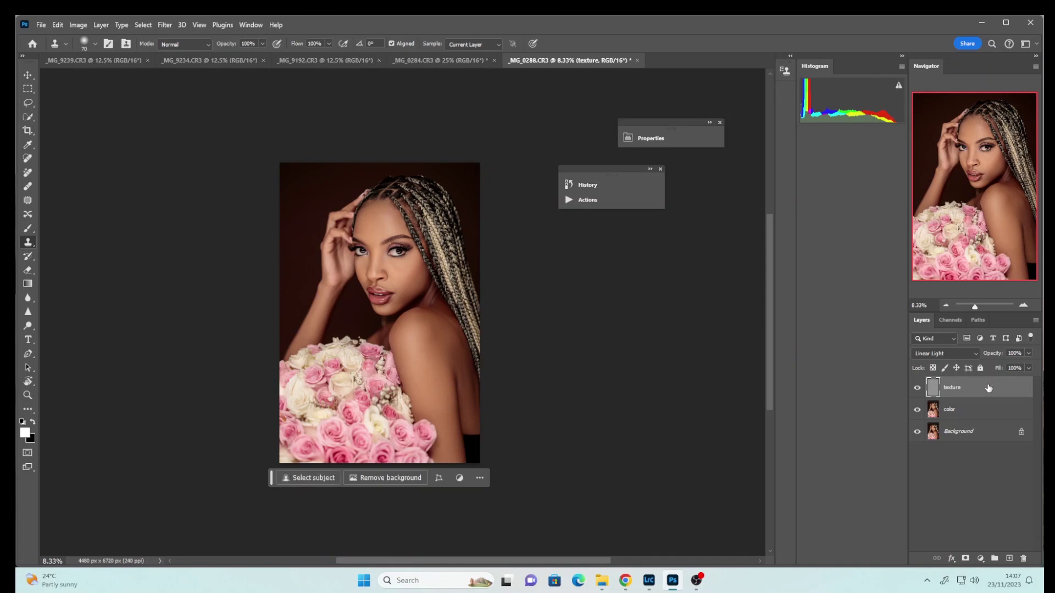
Run the Global Dodge and Burn action and expand the layer group it adds
click(589, 200)
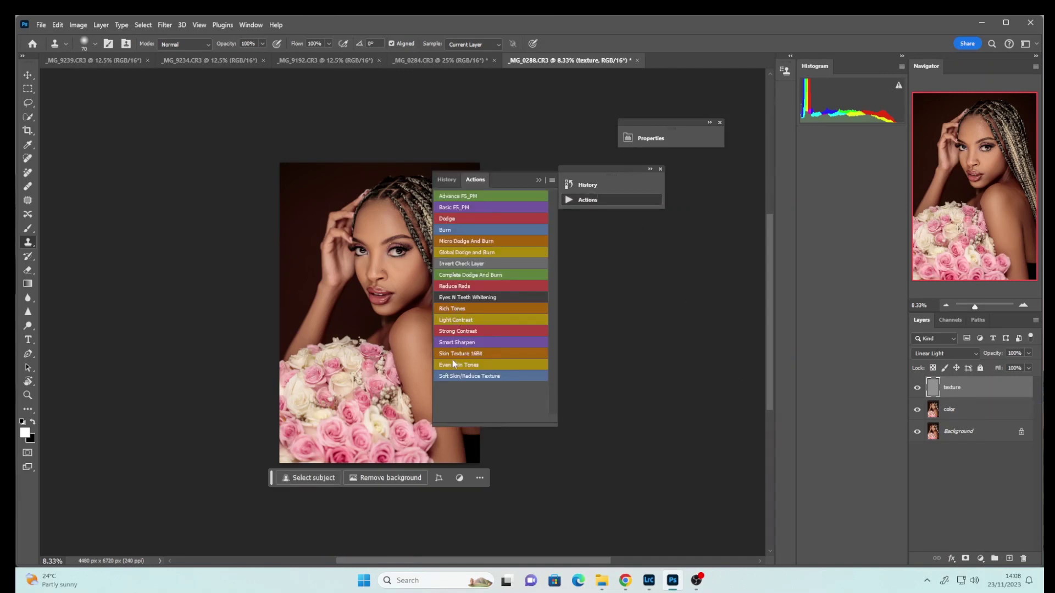
click(459, 255)
click(539, 180)
click(928, 383)
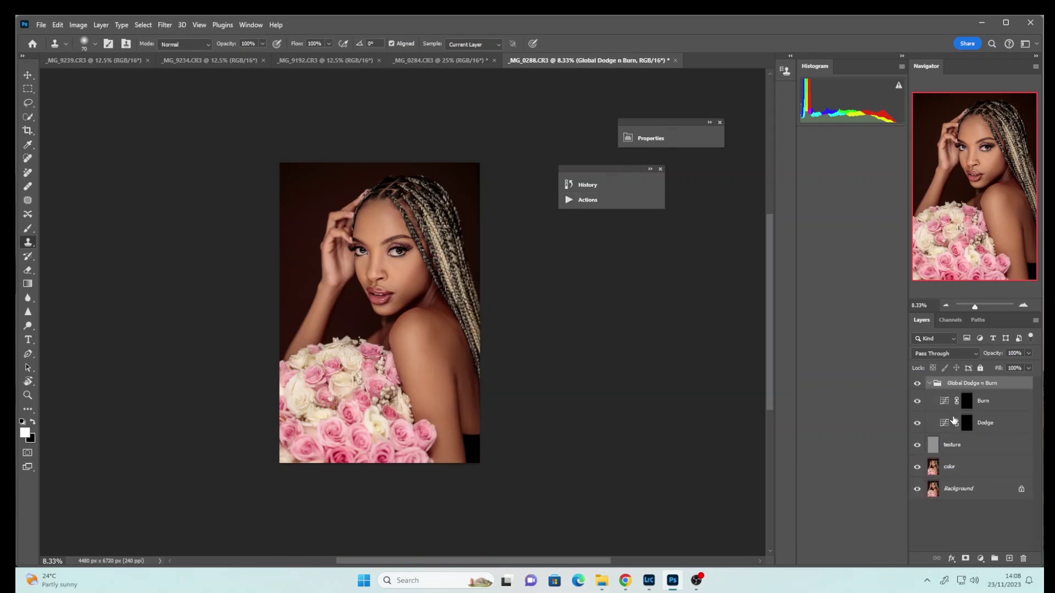
Brighten the shoulder and arm by painting white on the Dodge mask with a 900 px brush at 13% flow
click(967, 423)
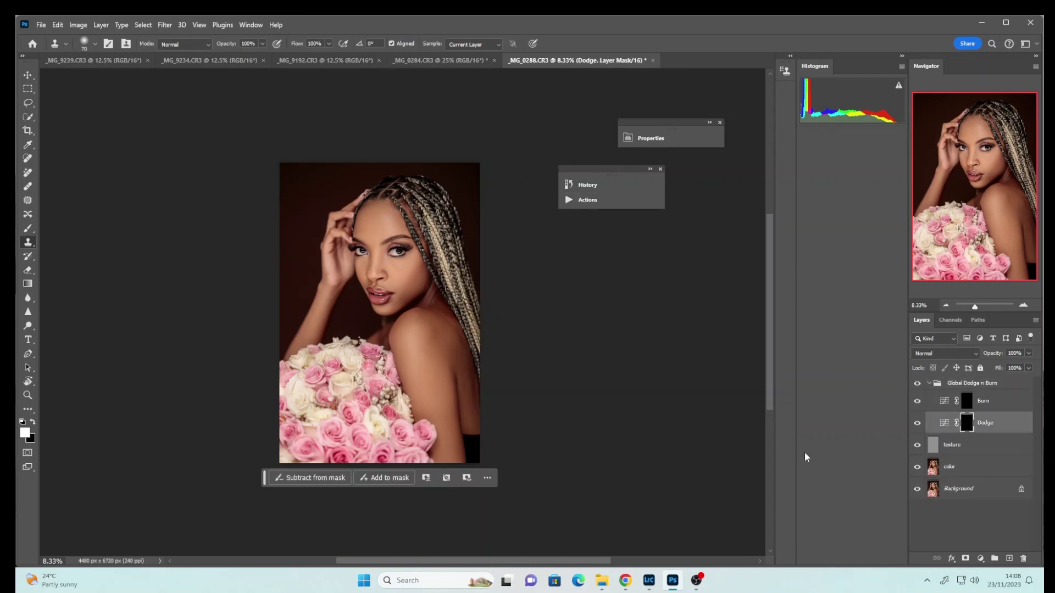
click(29, 228)
key(bracketright)
key(bracketright)
key(bracketright)
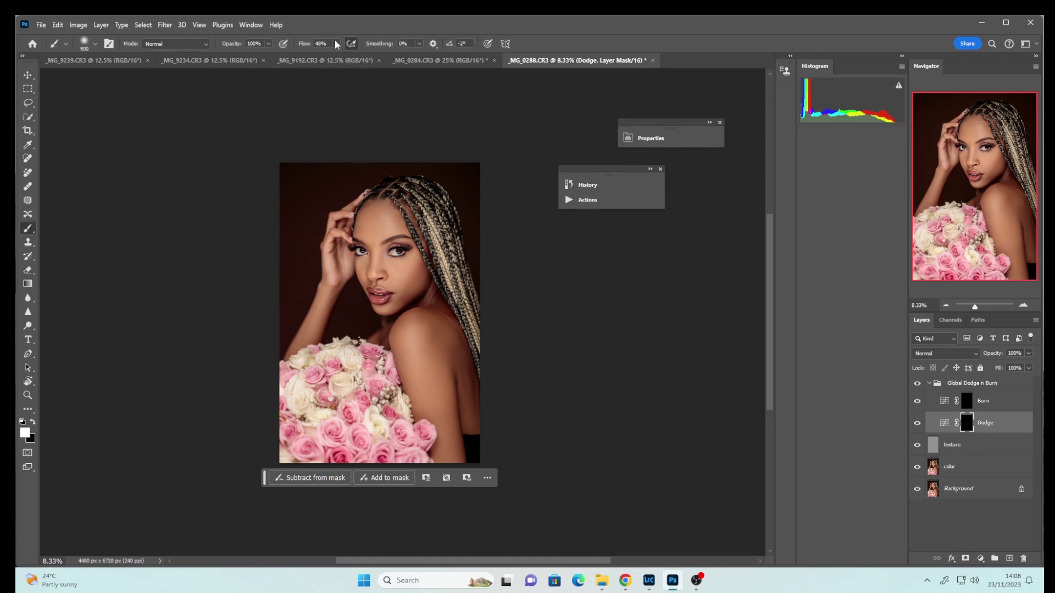
drag(328, 54, 321, 57)
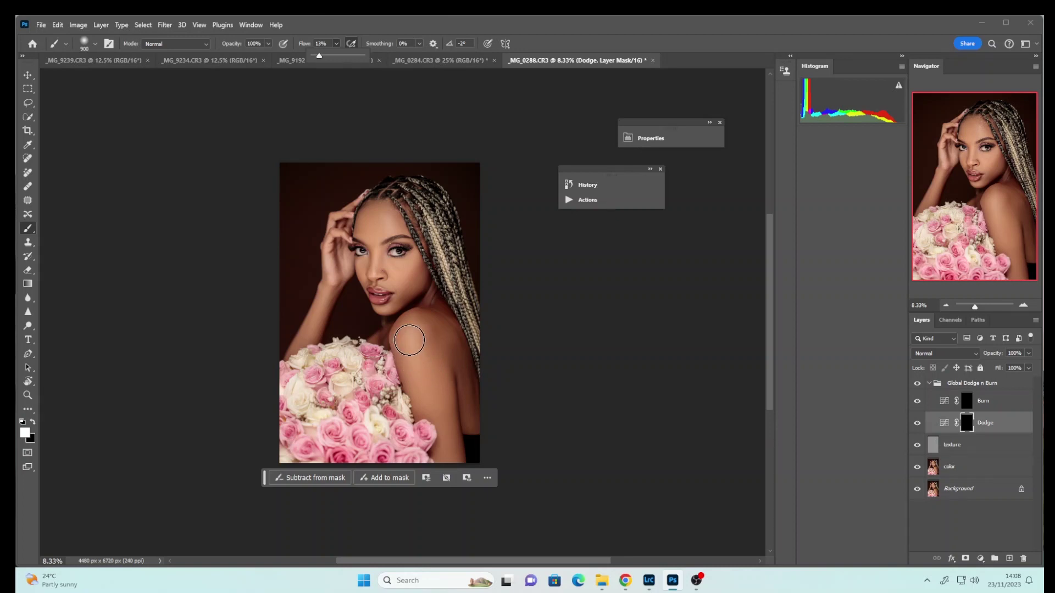
click(413, 352)
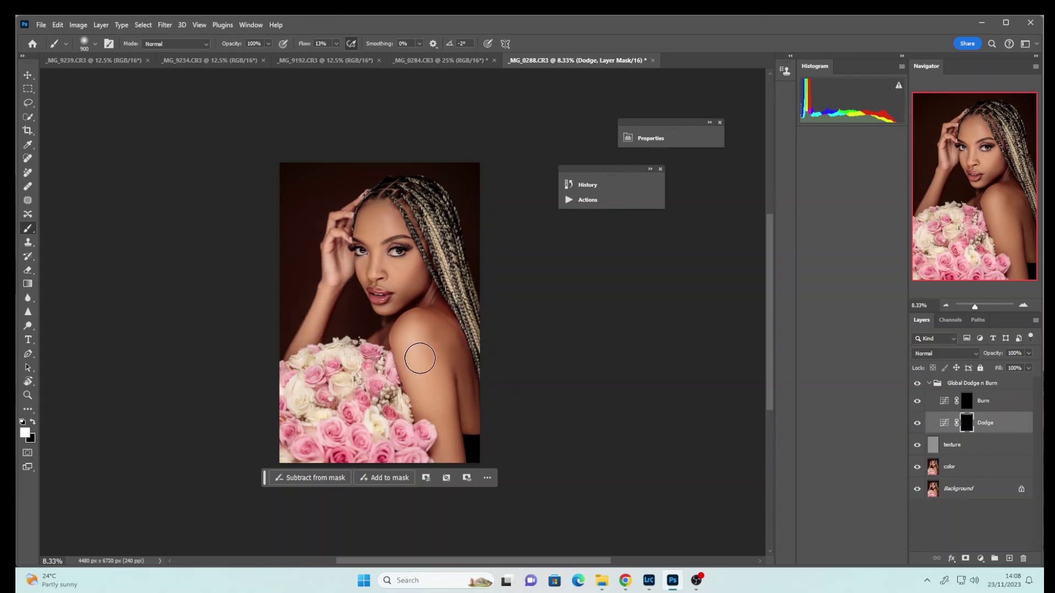
click(468, 418)
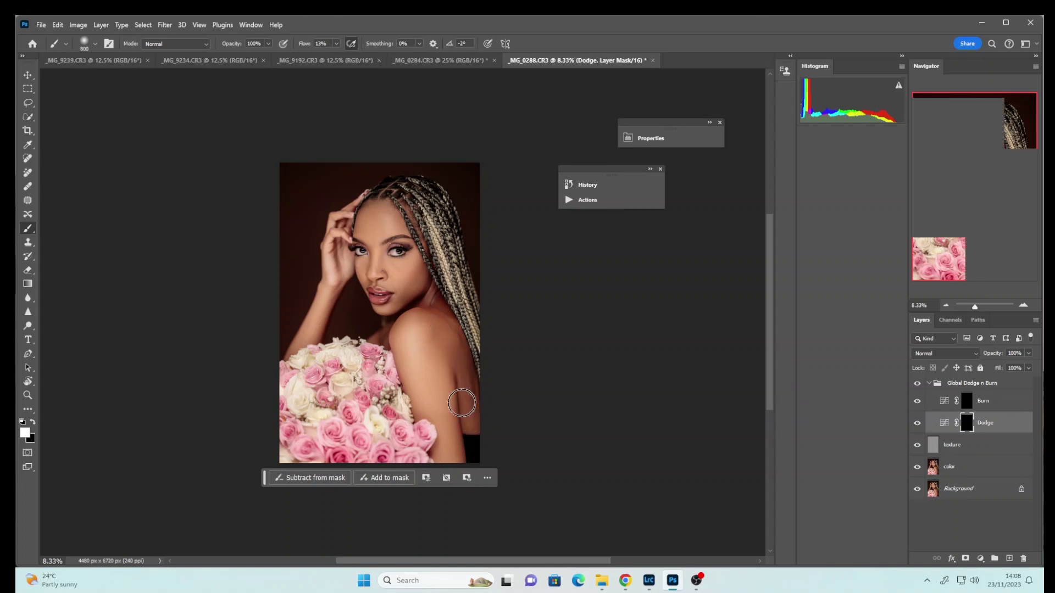
Collapse the Global Dodge n Burn group and compare the portrait with the group off and on
click(929, 384)
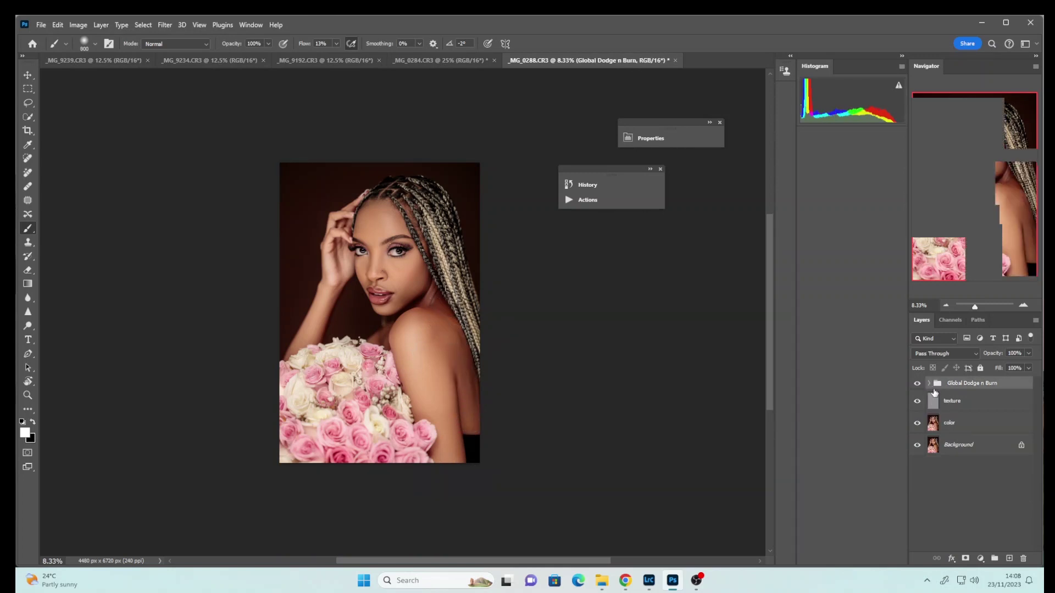
click(917, 384)
click(915, 384)
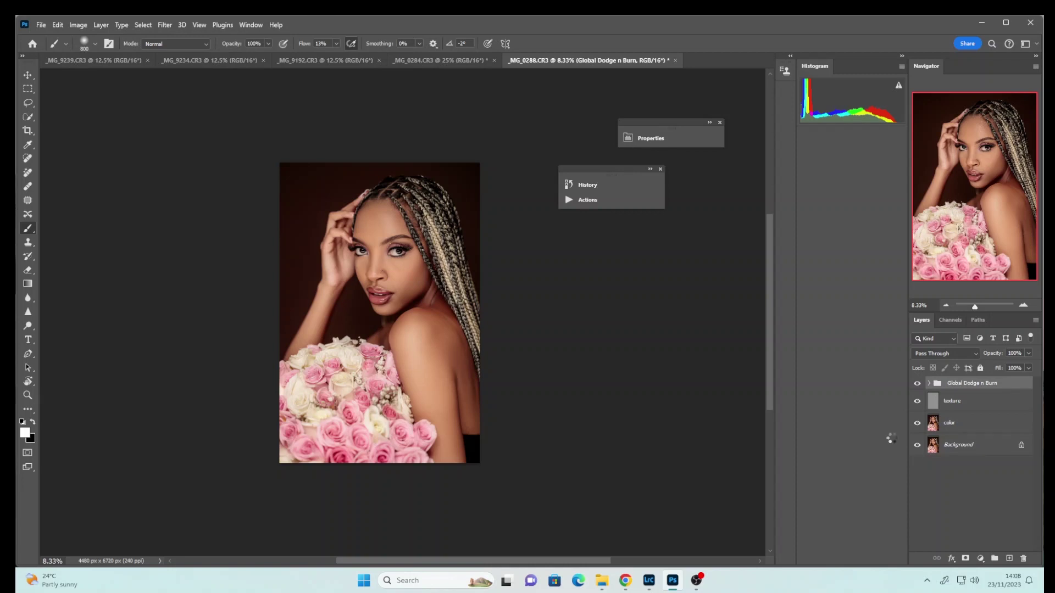
Stamp all visible layers into a new layer and crop the portrait to a 4:5 ratio at about 4270 × 5338 px
key(ctrl+shift+alt+e)
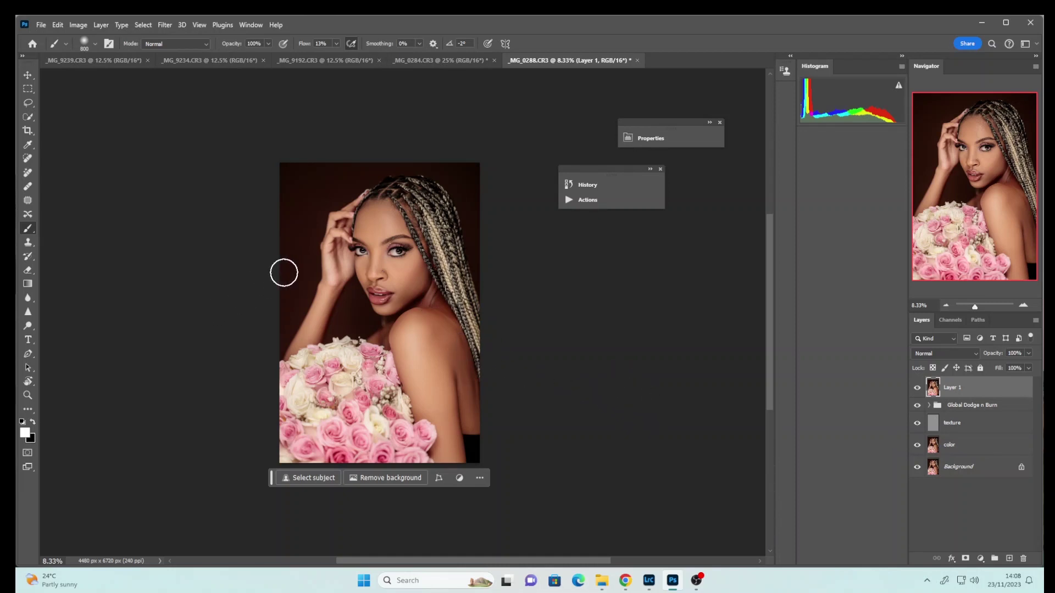
click(25, 131)
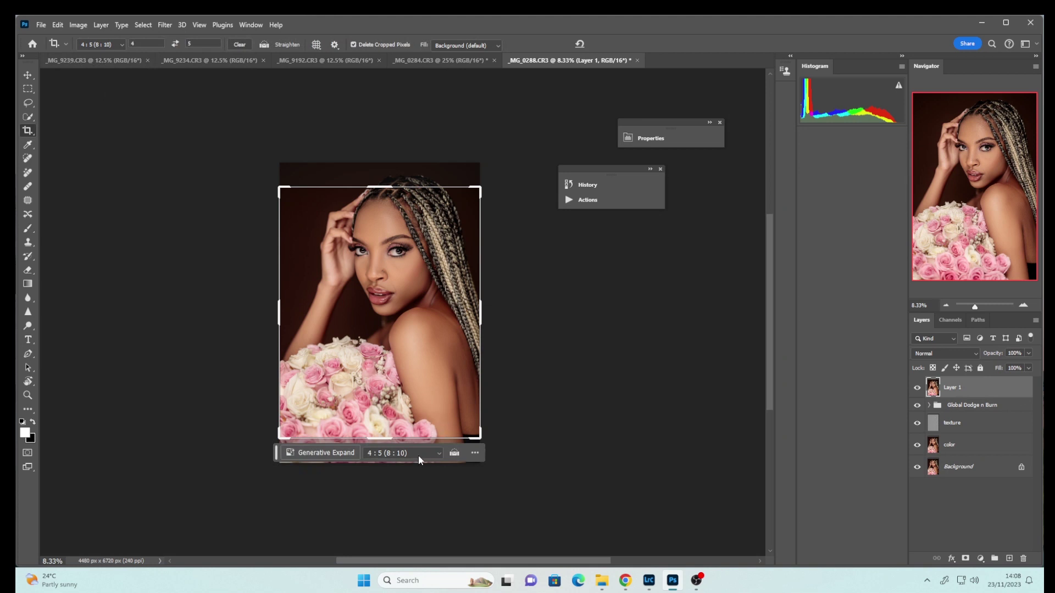
drag(389, 438, 390, 424)
drag(420, 382, 387, 432)
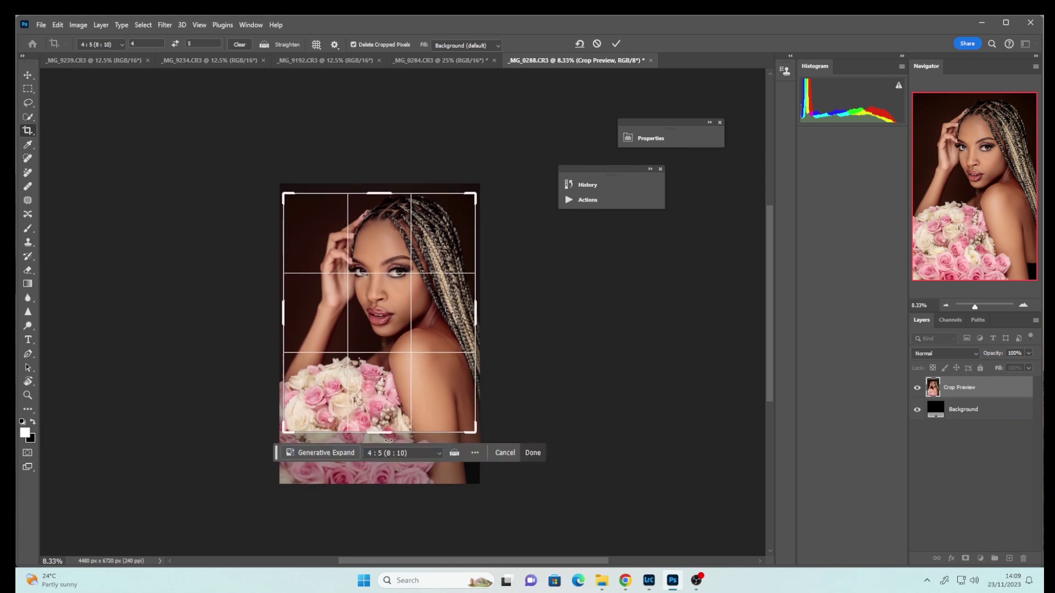
click(617, 44)
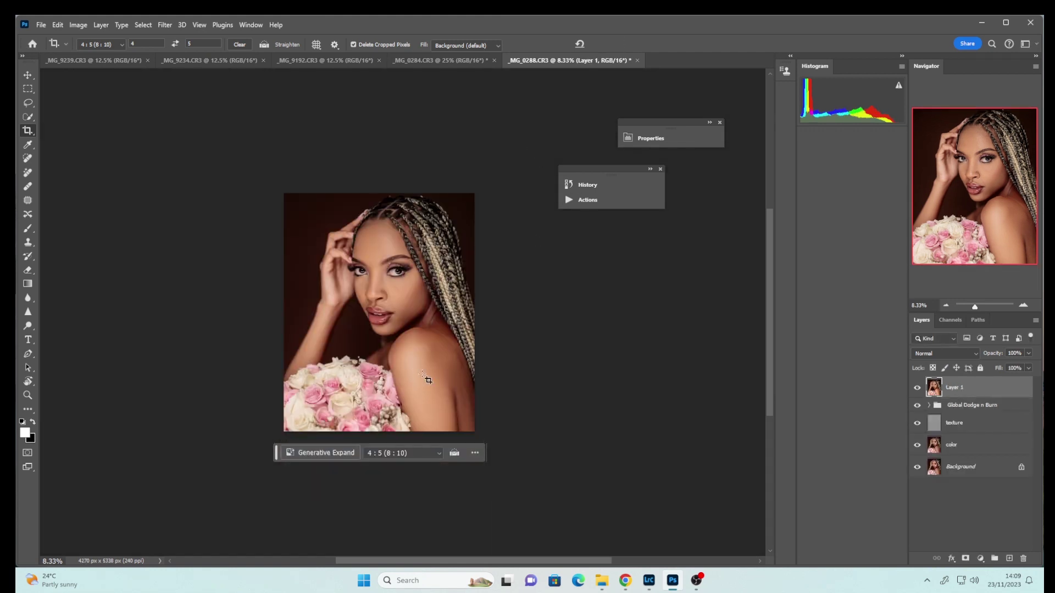
Run the Micro Dodge And Burn action and the Invert Check Layer action
key(ctrl+plus)
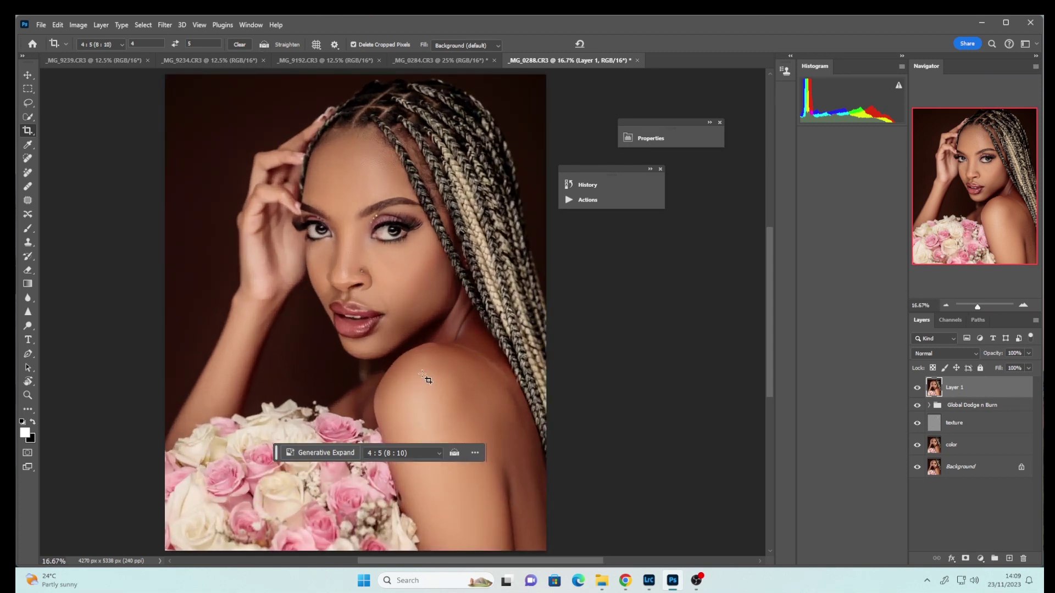
scroll(771, 334, right, 1)
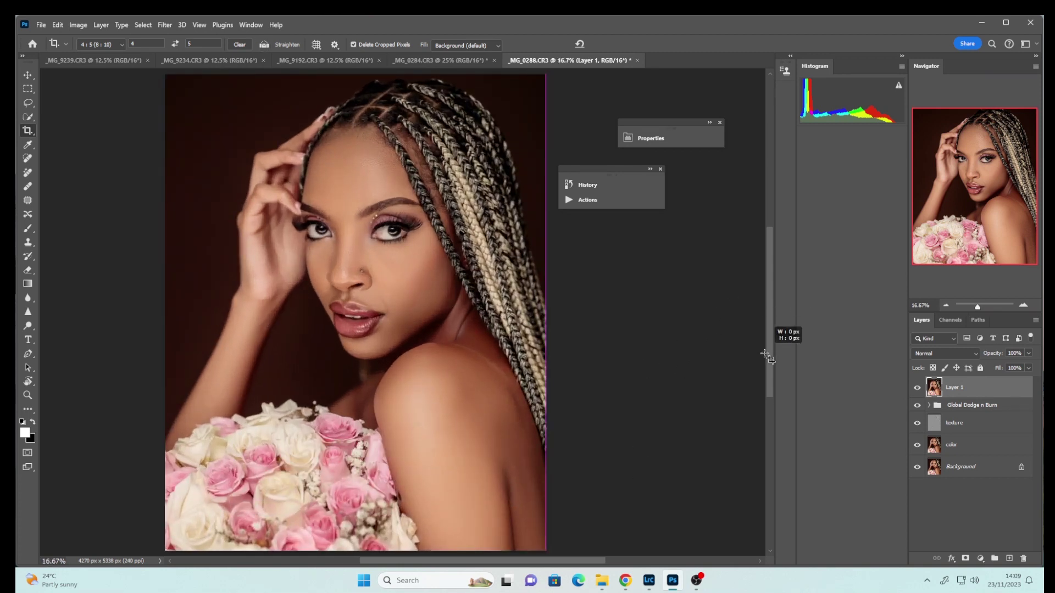
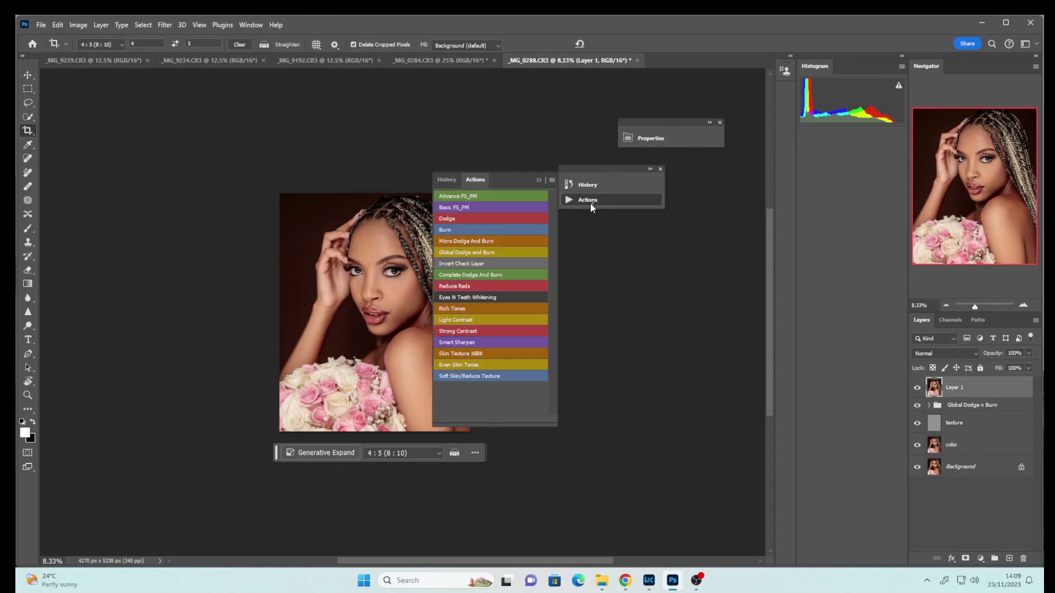
click(449, 243)
click(539, 179)
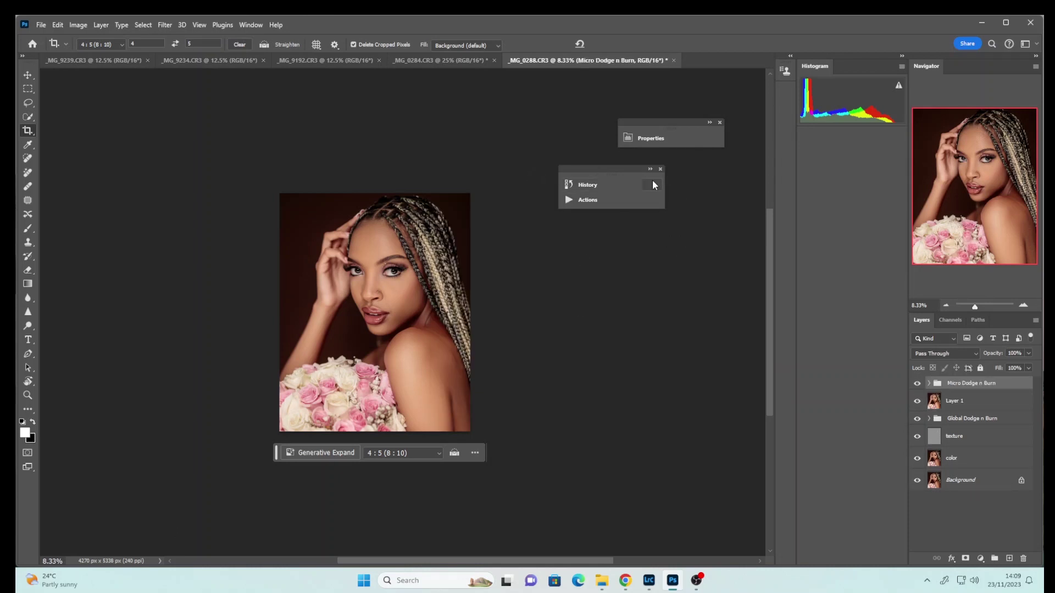
click(588, 198)
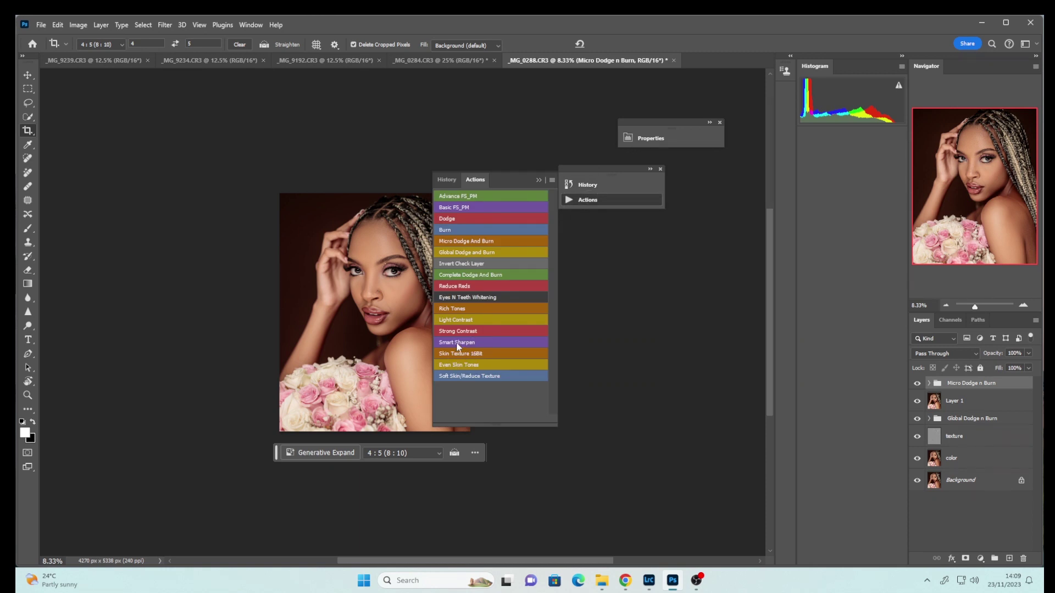
click(457, 265)
click(539, 181)
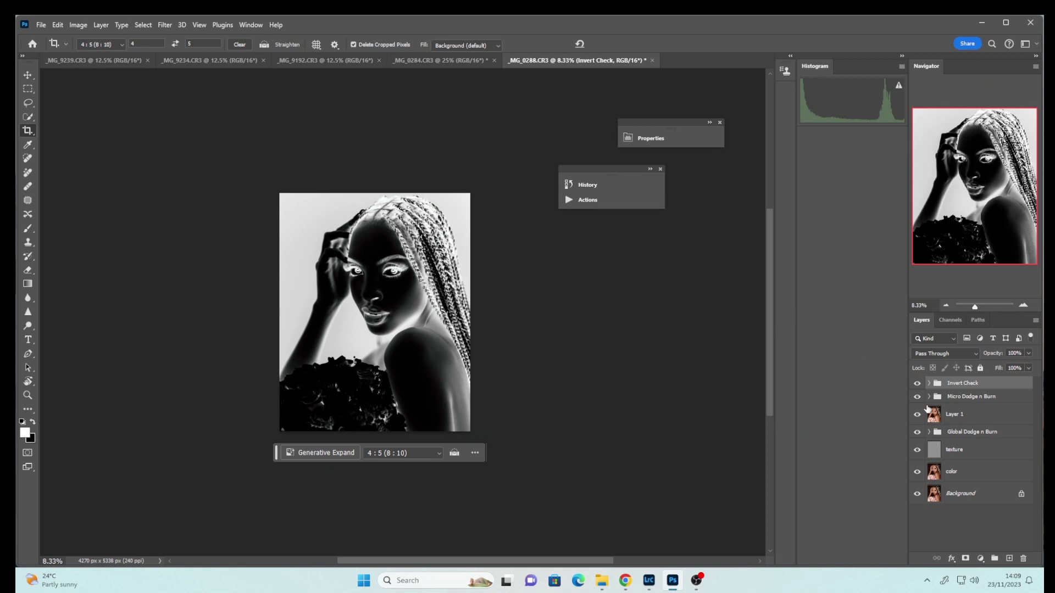
Expand the Invert Check group and lighten the midtones of its Levels 1 adjustment
click(928, 384)
double_click(944, 403)
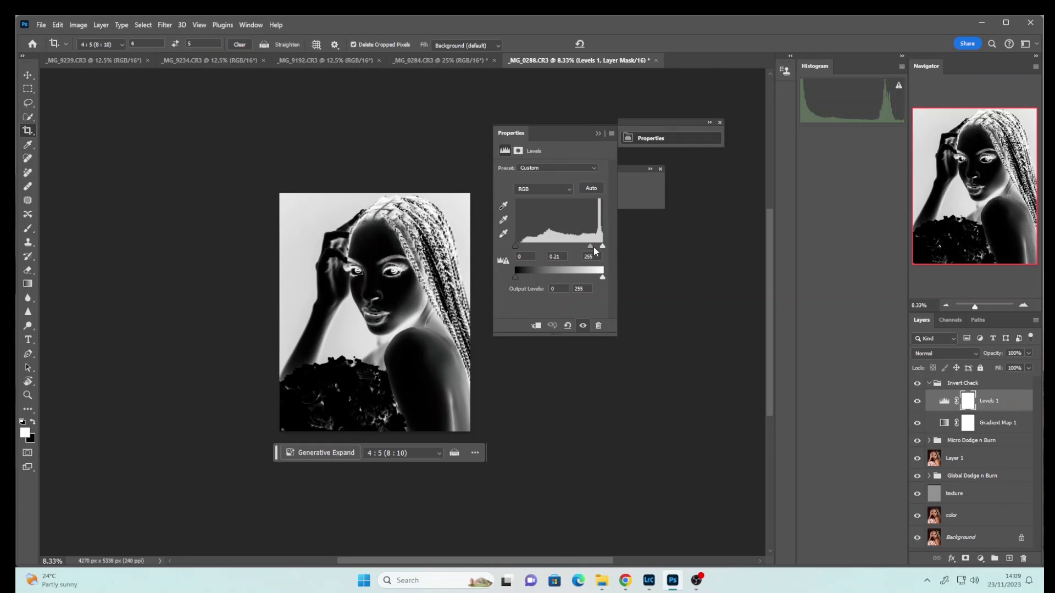
drag(590, 246, 565, 246)
click(599, 133)
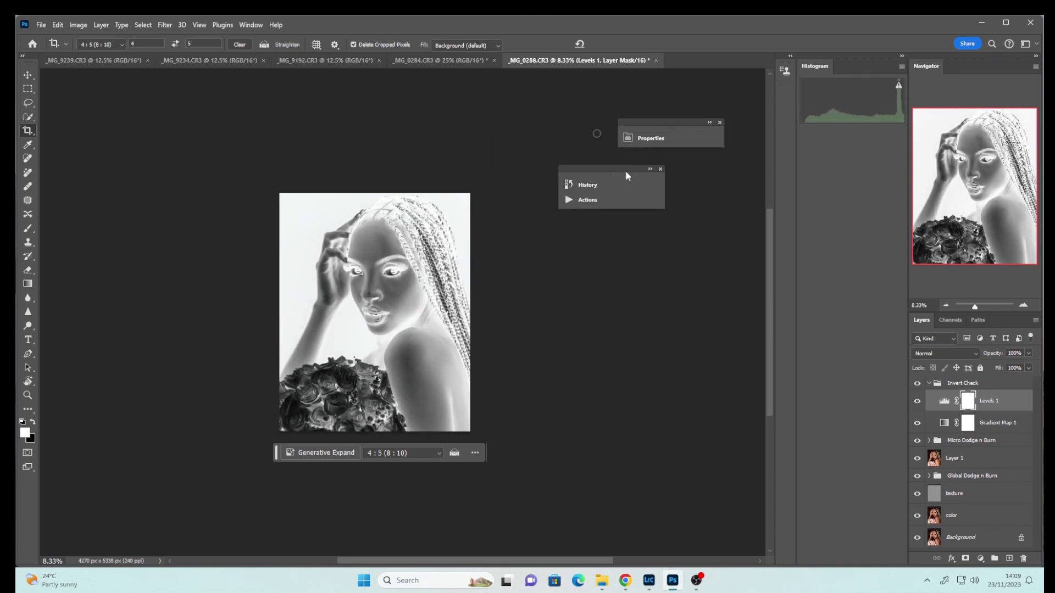
Expand the Micro Dodge n Burn group, target the Dodge mask and set the Brush tool to a smaller size with 1% flow
click(929, 440)
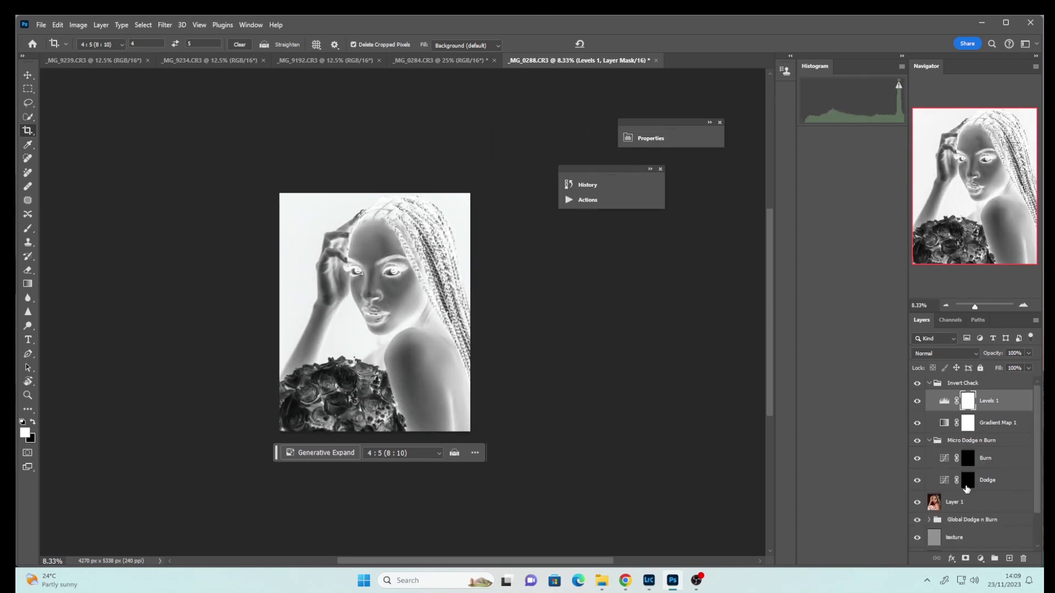
click(968, 482)
click(30, 229)
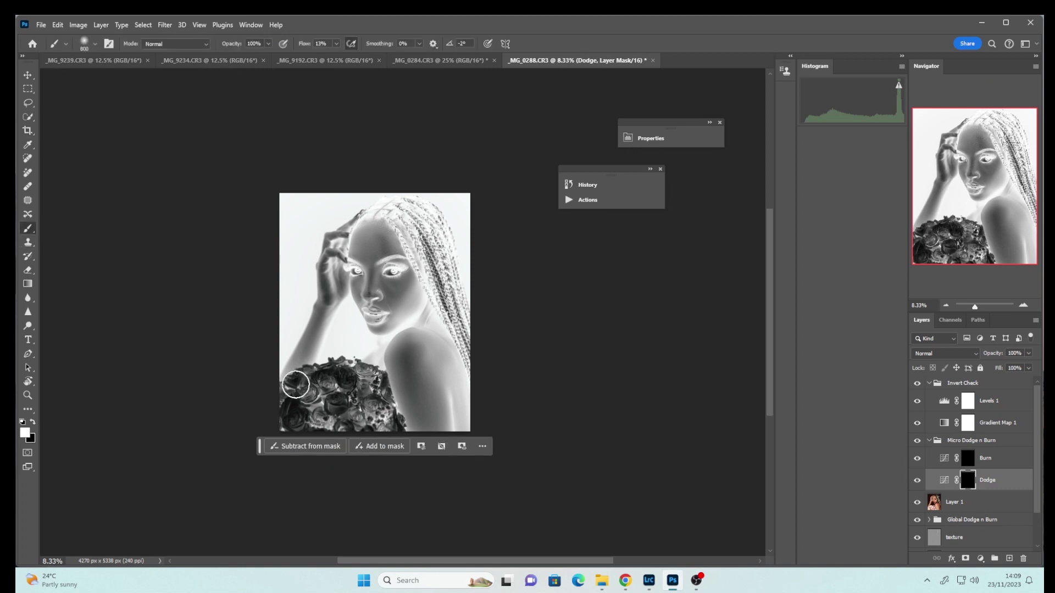
key(bracketleft)
key(bracketleft)
key(bracketleft)
click(336, 44)
drag(334, 53, 331, 66)
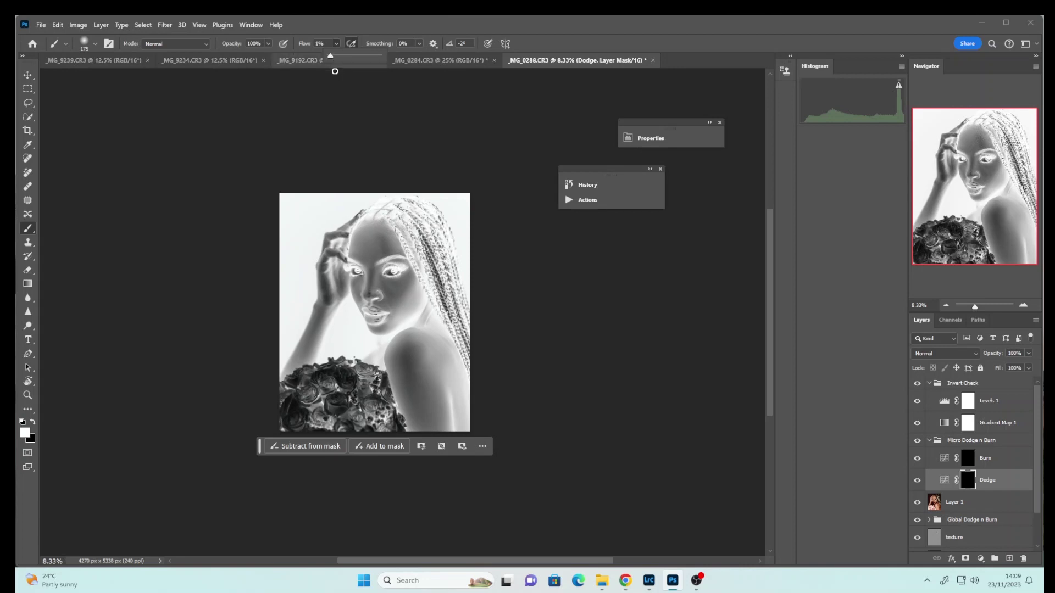
Even out the dark patches on the shoulder by painting white on the Dodge mask with a brush enlarged to 600 px
key(ctrl+plus)
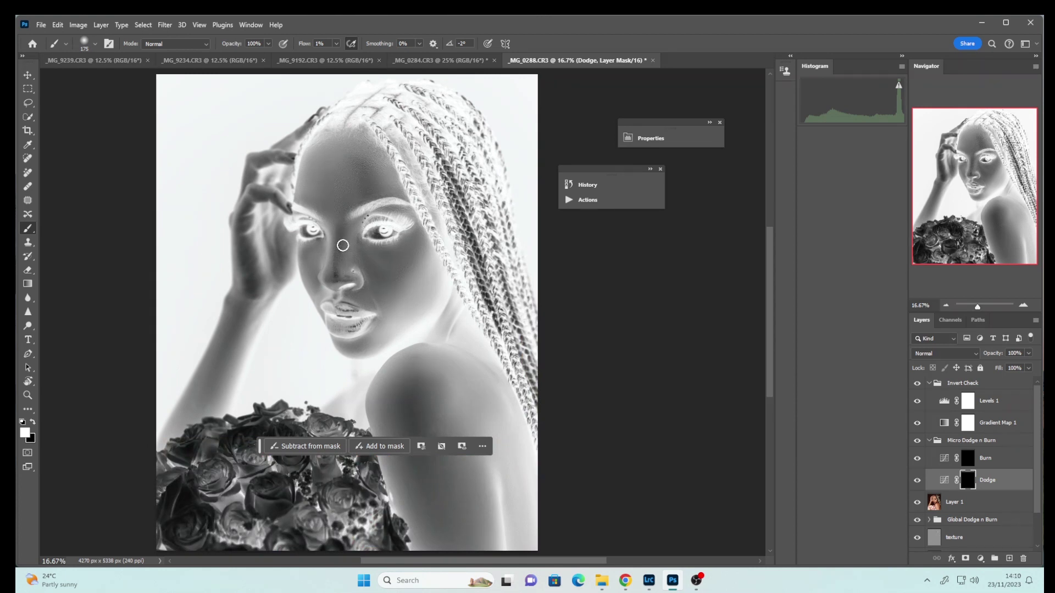
key(bracketleft)
key(bracketright)
key(bracketright)
key(bracketright)
key(bracketright)
key(bracketright)
key(bracketright)
key(bracketright)
drag(409, 388, 429, 410)
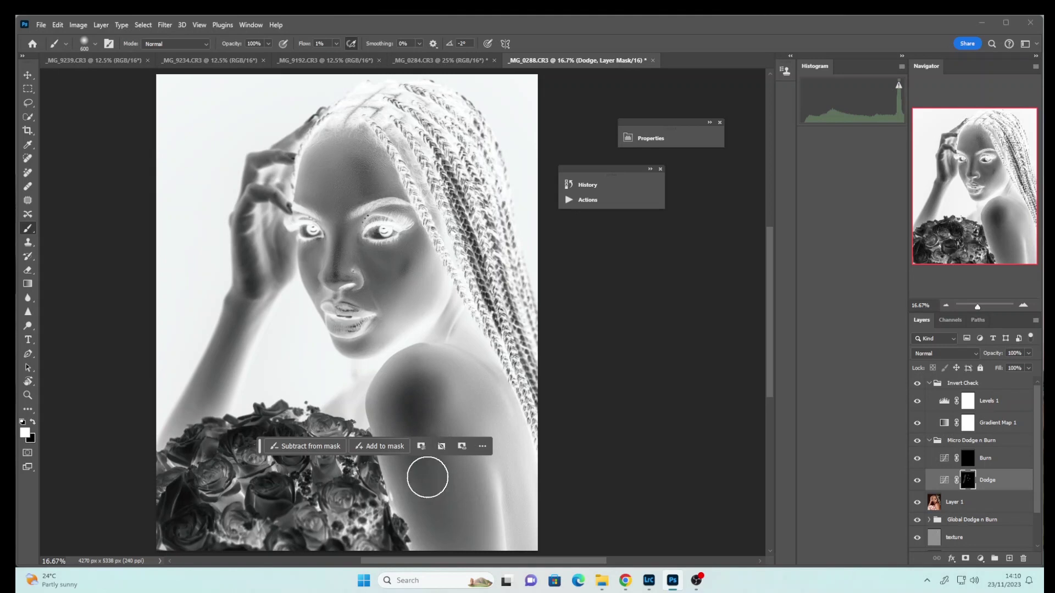
Darken bright patches at the side of the cheek by painting white on the Burn mask with a smaller brush
click(965, 463)
key(bracketleft)
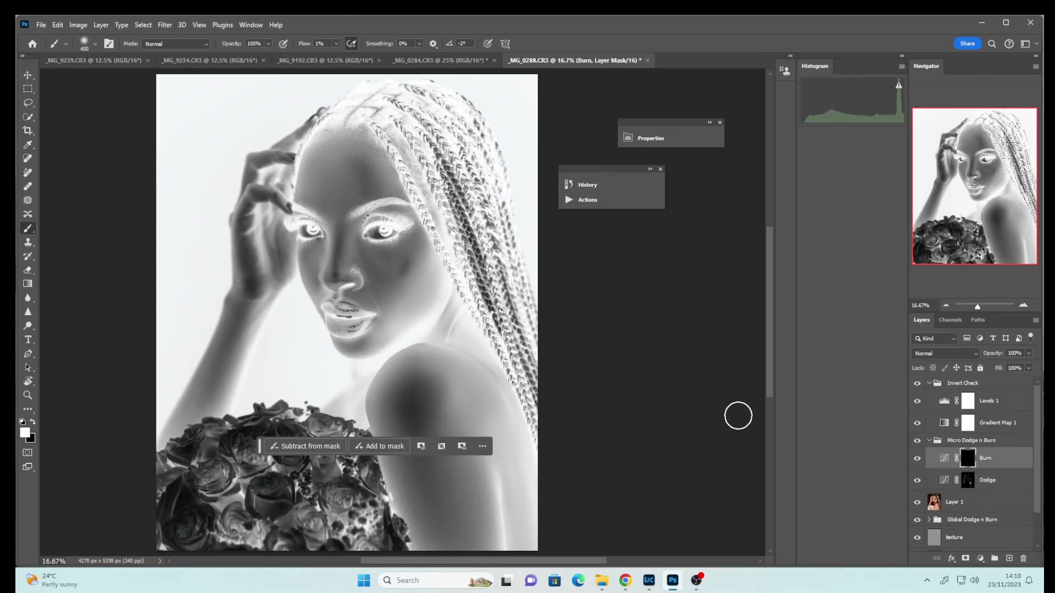
key(bracketleft)
key(bracketleft)
key(bracketleft)
key(bracketleft)
mouse_move(426, 285)
mouse_down()
mouse_move(405, 287)
mouse_move(414, 297)
mouse_move(395, 283)
mouse_move(412, 284)
mouse_up()
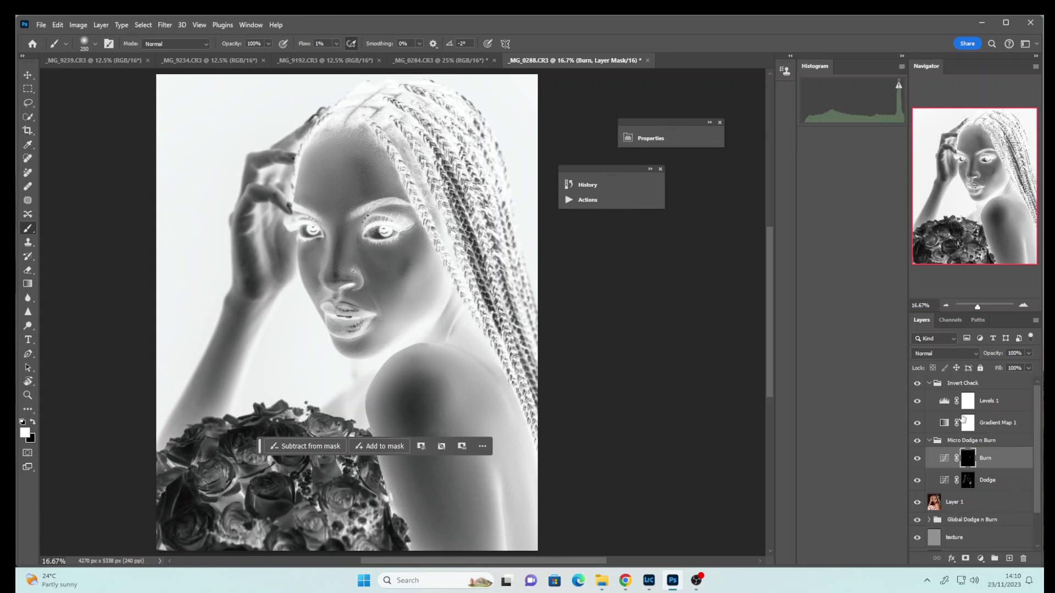
Collapse and hide the Invert Check group, and compare the portrait with the Micro Dodge n Burn group off and on
click(931, 384)
click(917, 383)
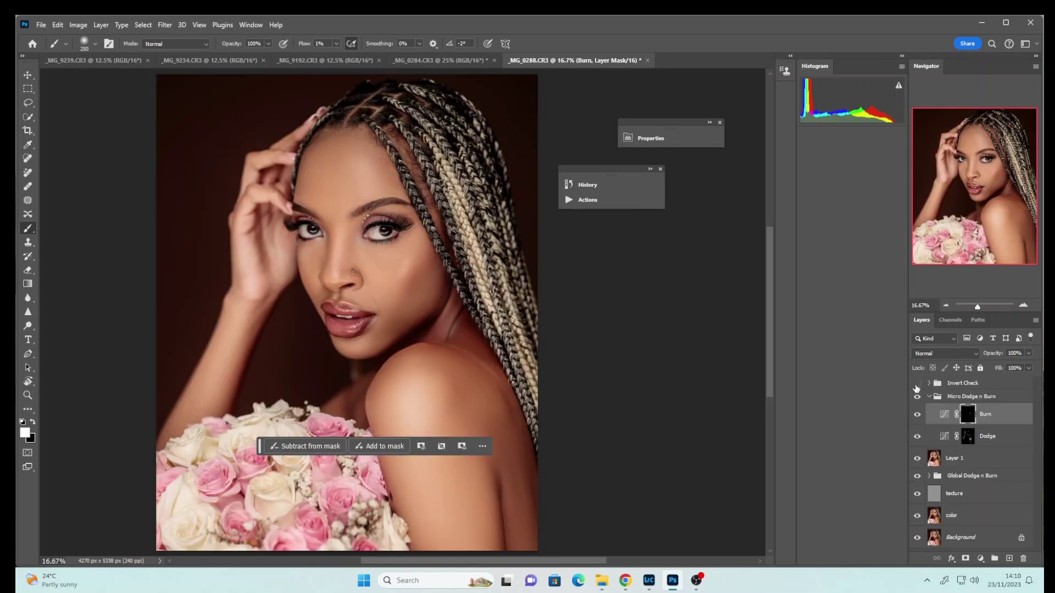
click(917, 397)
click(917, 396)
click(917, 396)
click(917, 398)
Brighten the portrait further by painting more white on the Micro Dodge mask with a 600 px brush at 1% flow
click(968, 436)
key(bracketright)
key(bracketright)
key(bracketright)
key(bracketright)
key(bracketright)
key(bracketright)
key(bracketright)
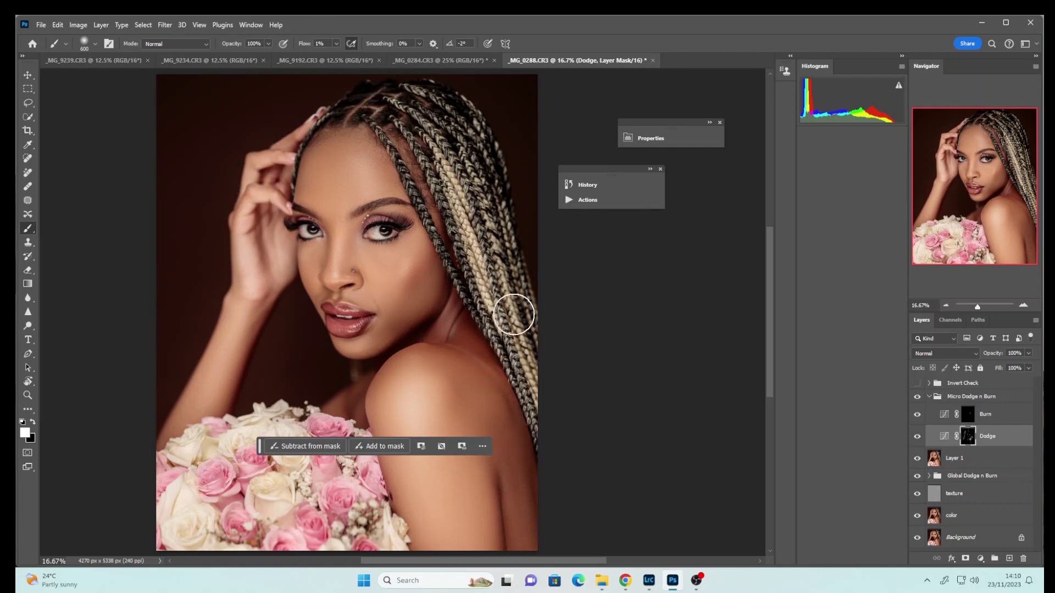
Delete the Invert Check group and stamp all visible layers into a new layer on top
click(930, 397)
click(934, 383)
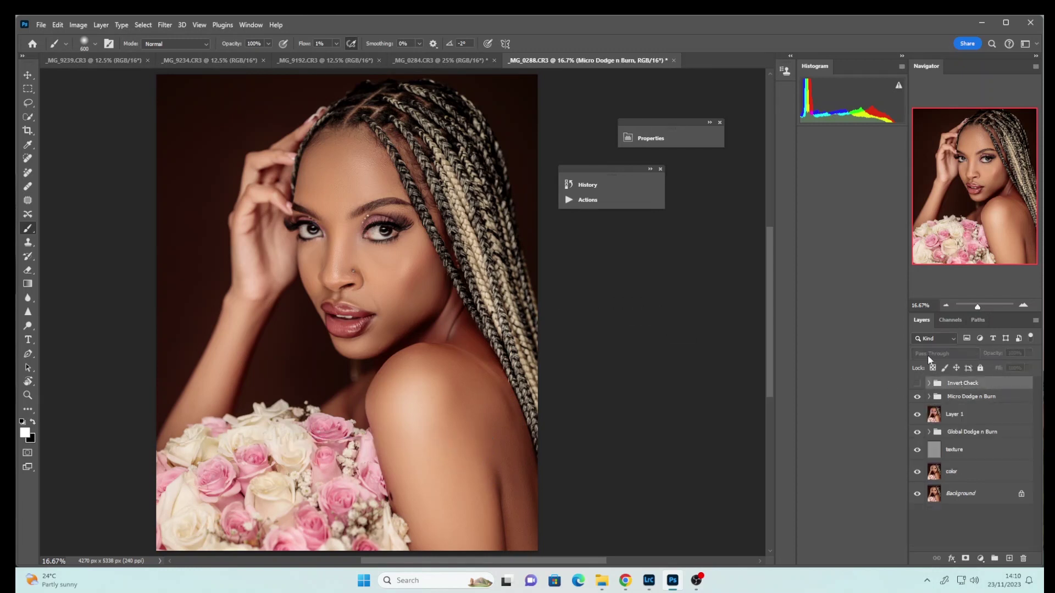
key(Delete)
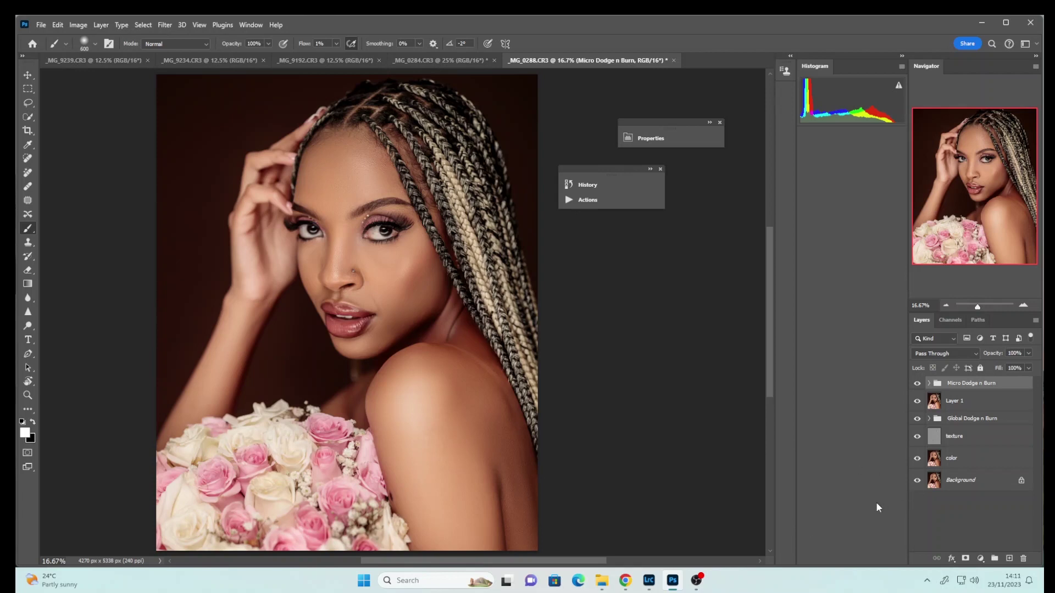
key(ctrl+alt+shift+e)
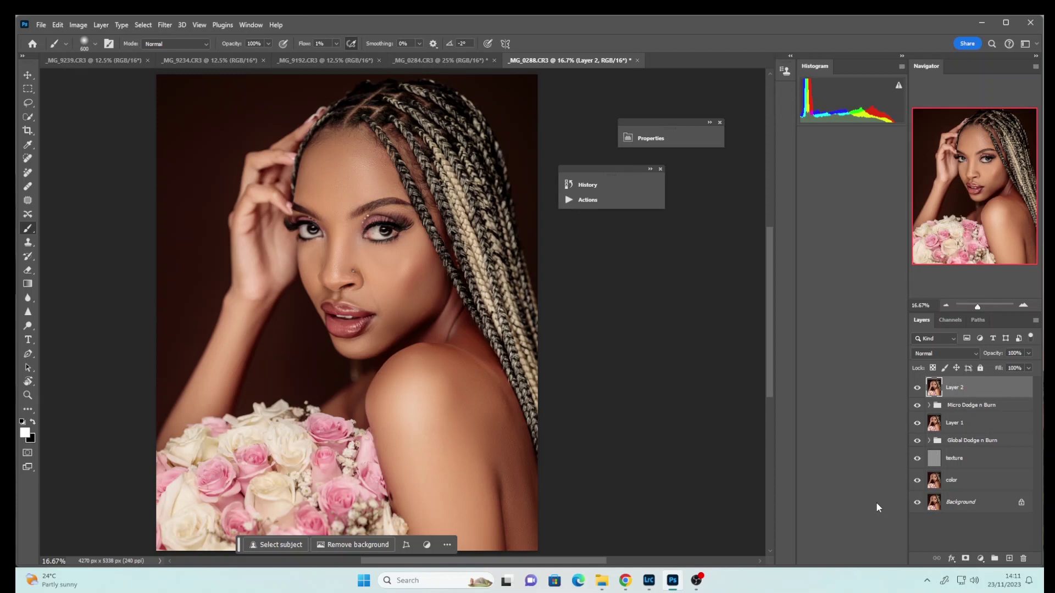
Add a Selective Color adjustment layer and, for Reds, lower Cyan and raise Yellow slightly
click(980, 558)
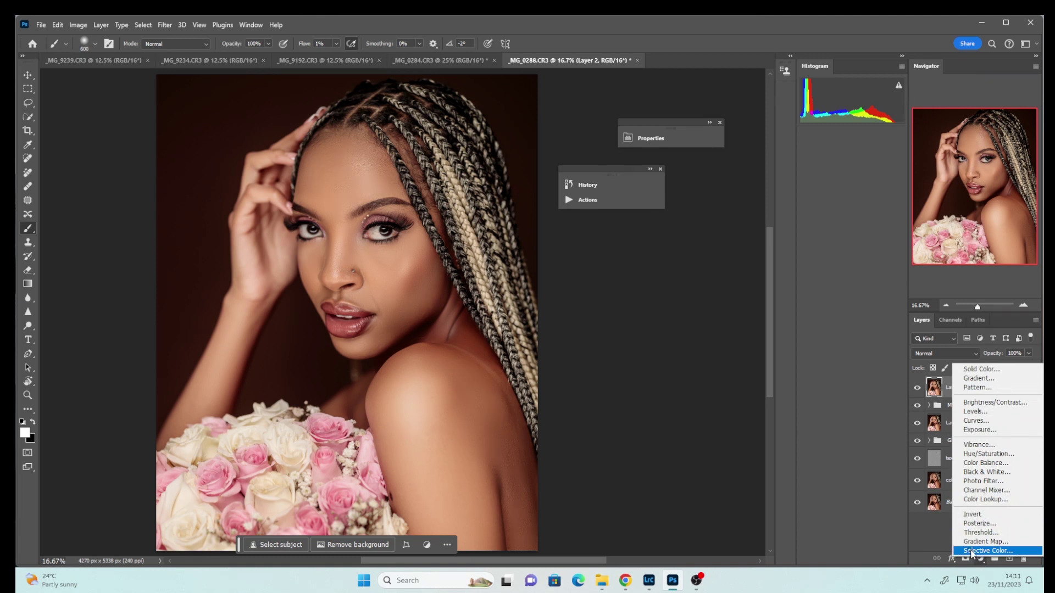
click(970, 551)
click(557, 184)
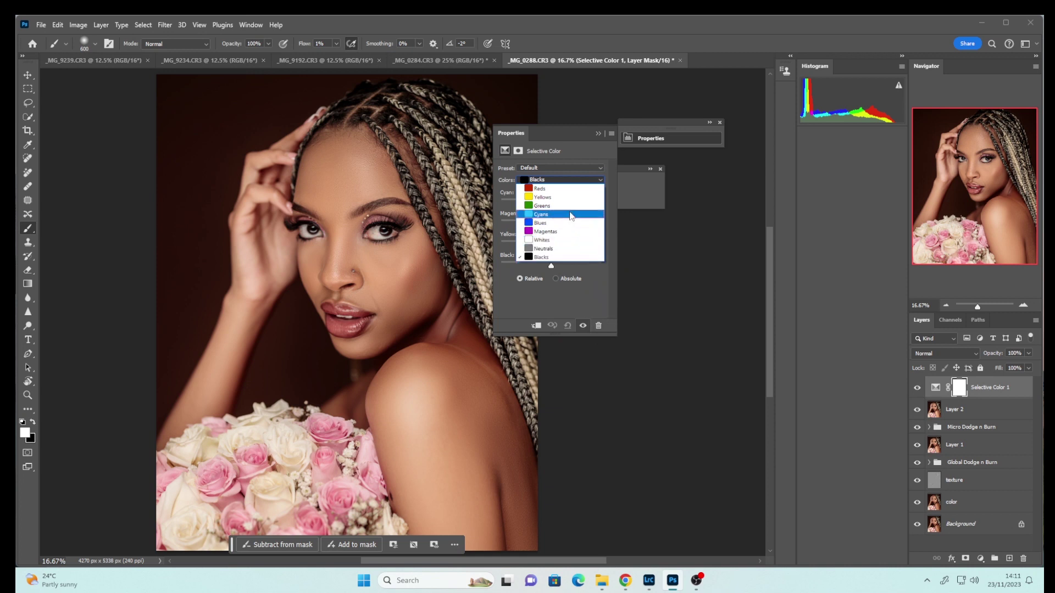
click(549, 189)
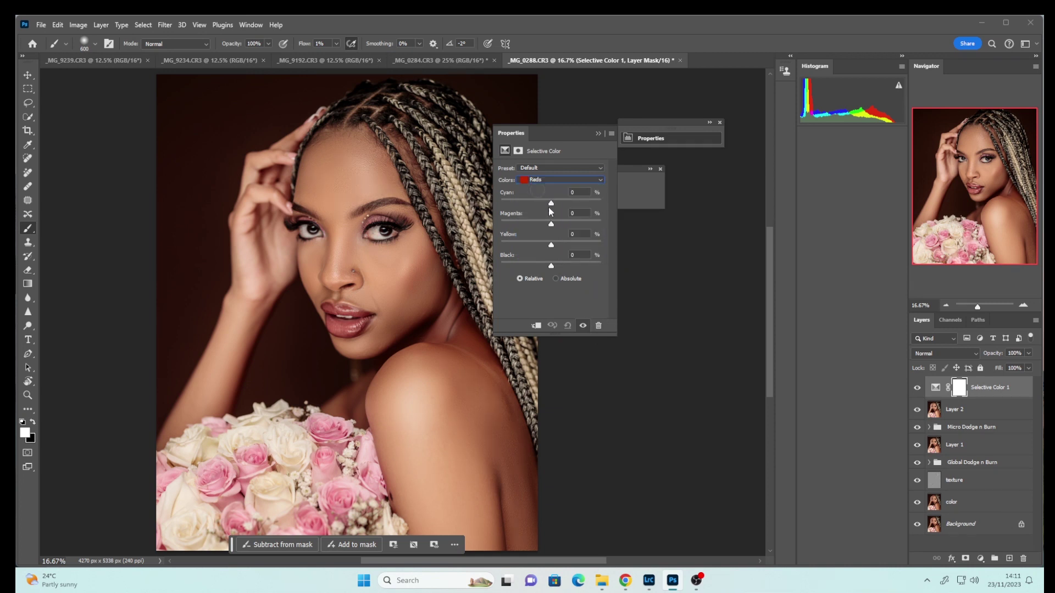
drag(551, 205, 544, 205)
drag(555, 242, 558, 243)
In the Selective Color adjustment, slightly lower Cyan and Yellow for the Yellows range
click(552, 180)
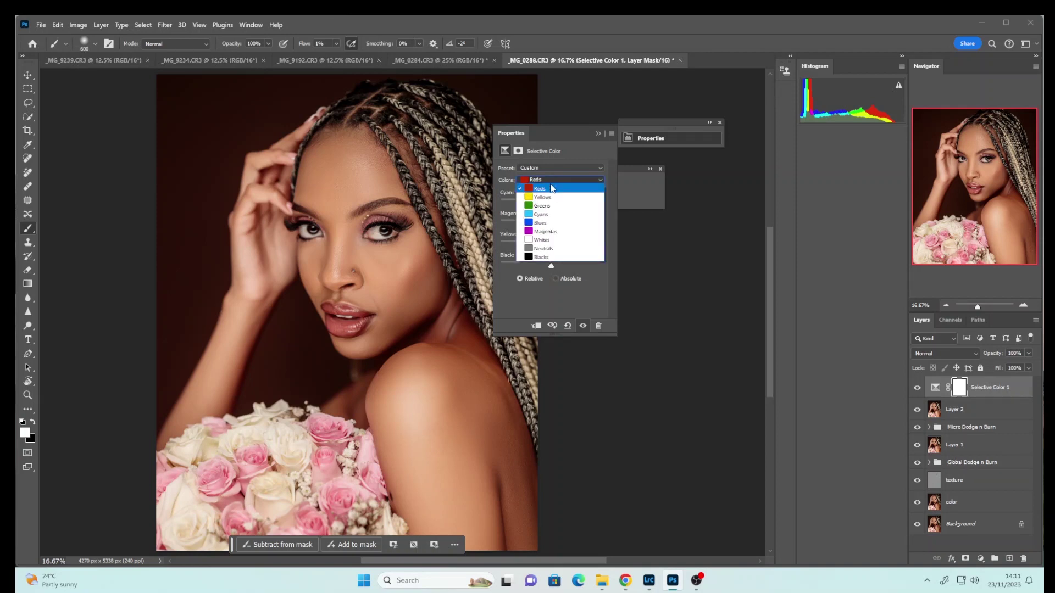
click(544, 198)
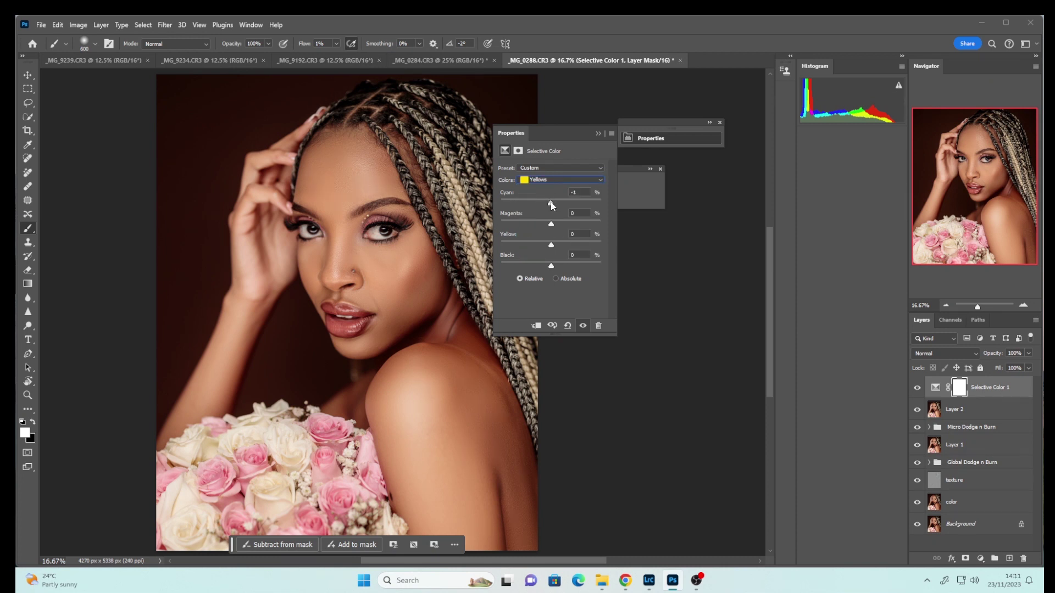
drag(548, 204, 543, 205)
drag(549, 245, 548, 245)
In the Selective Color adjustment, set Black to -6% and Yellow to -3% for the Blacks range
click(548, 180)
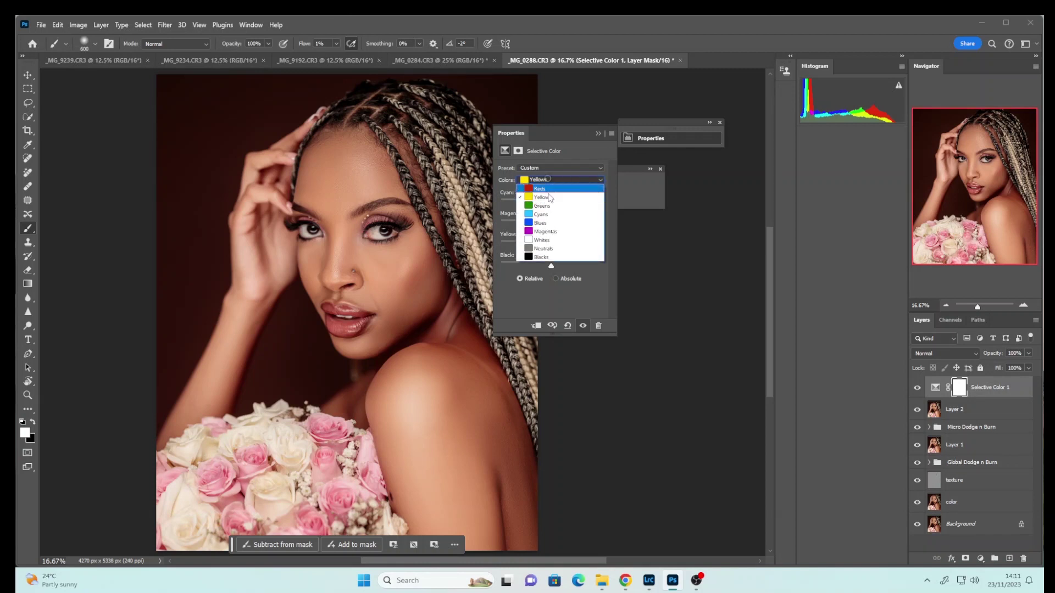
click(542, 256)
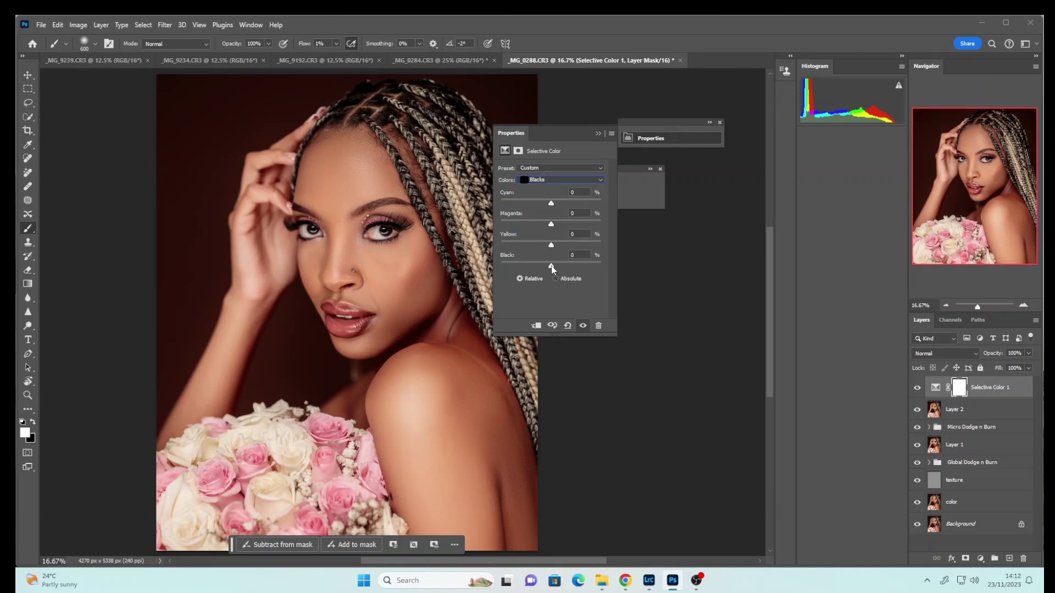
drag(552, 267, 549, 244)
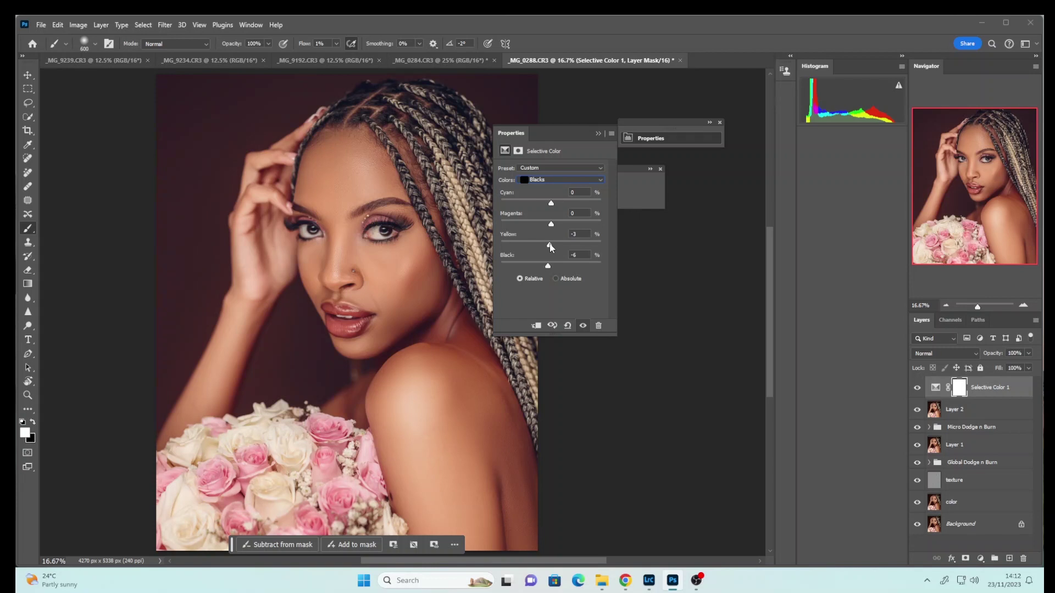
click(598, 134)
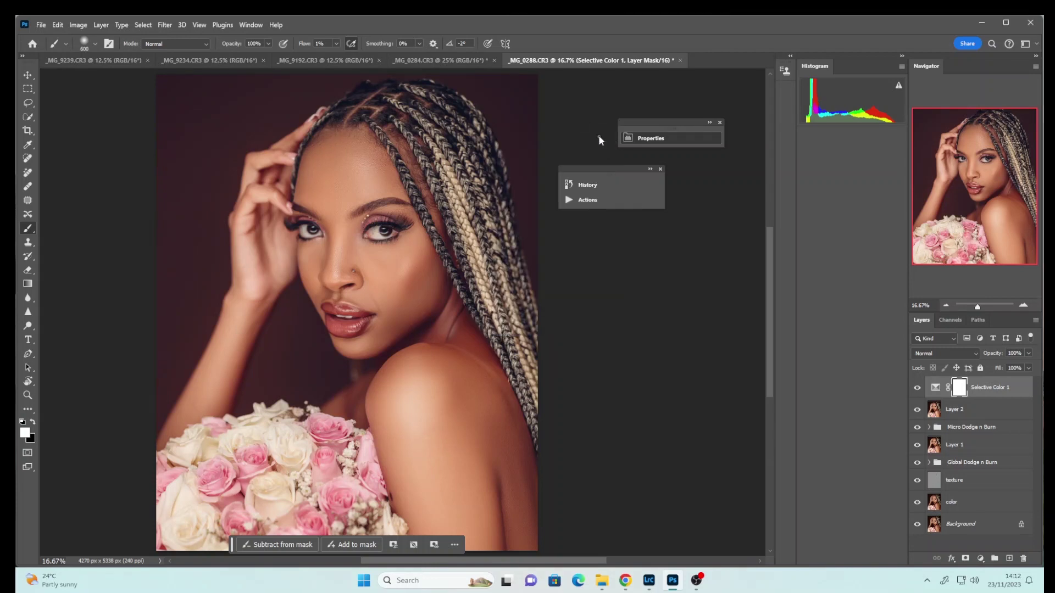
View the whole portrait and compare it with the Selective Color layer off and on
click(945, 306)
click(945, 306)
click(917, 389)
click(916, 388)
click(917, 389)
click(916, 388)
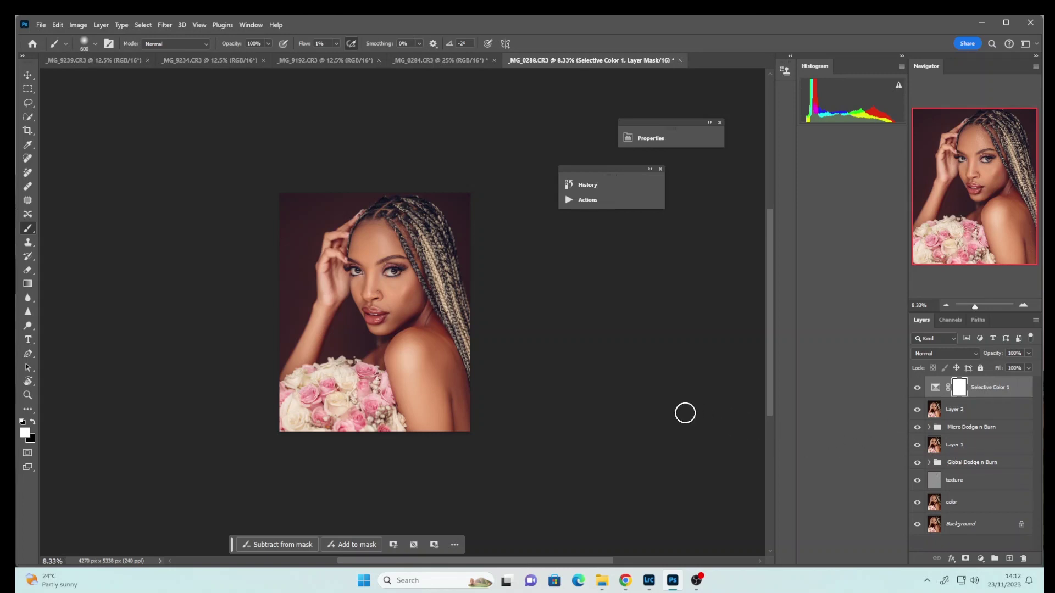
Run the Eyes N Teeth Whitening action and select the Photo Filter layer's mask inside the group it adds
click(589, 201)
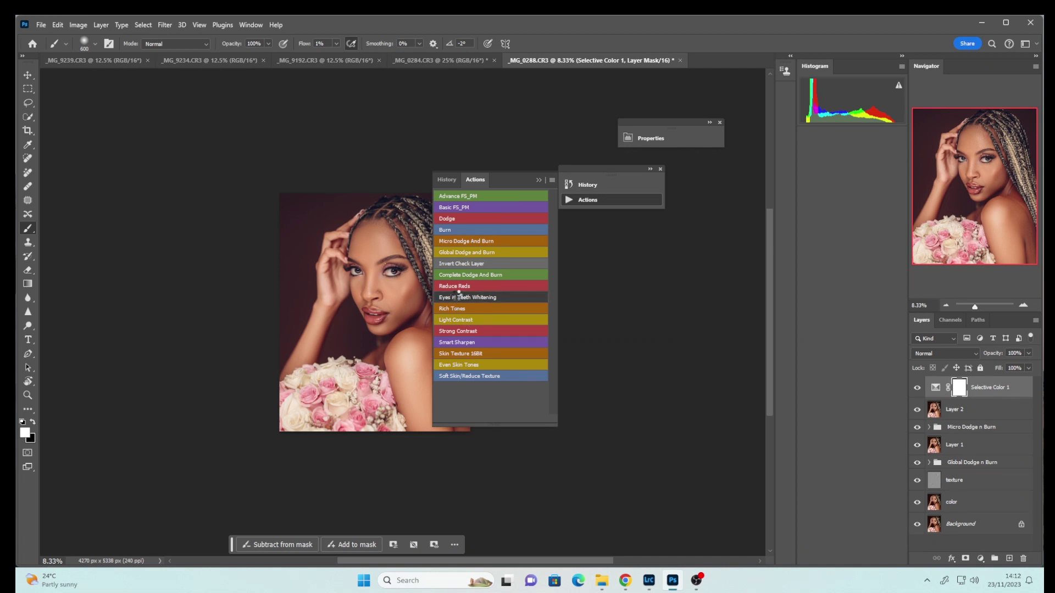
click(538, 180)
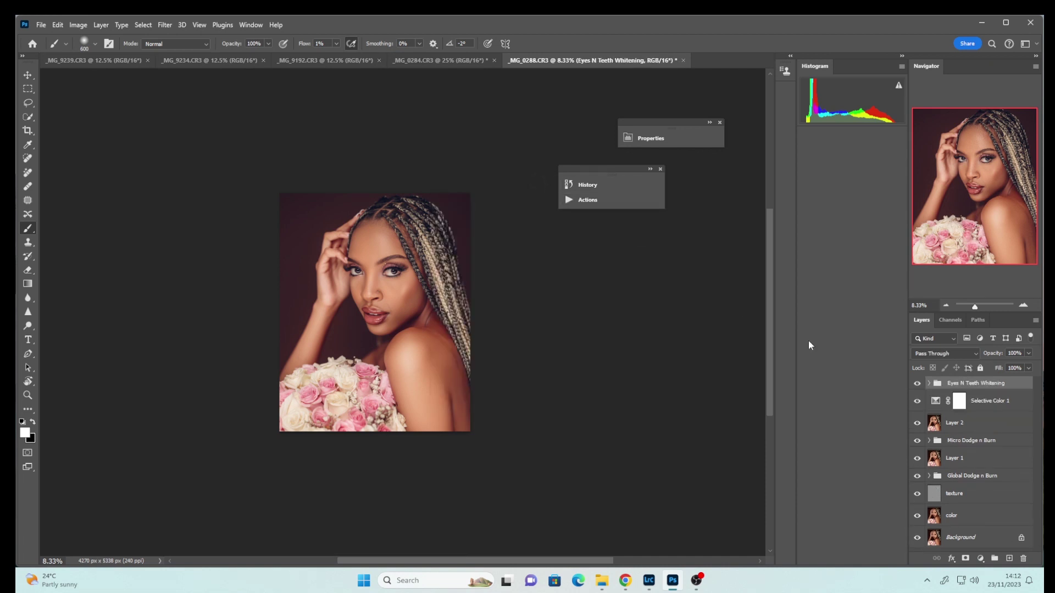
click(929, 383)
click(967, 445)
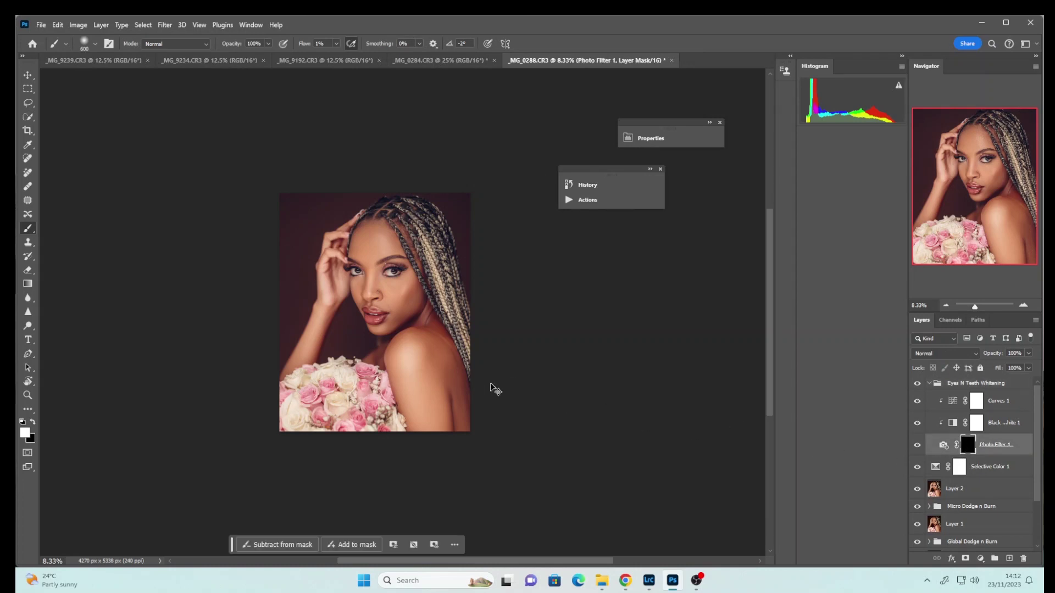
Shrink the brush to fit the whites of the eyes and set its flow to 66%
scroll(490, 382, up, 5)
scroll(490, 382, up, 4)
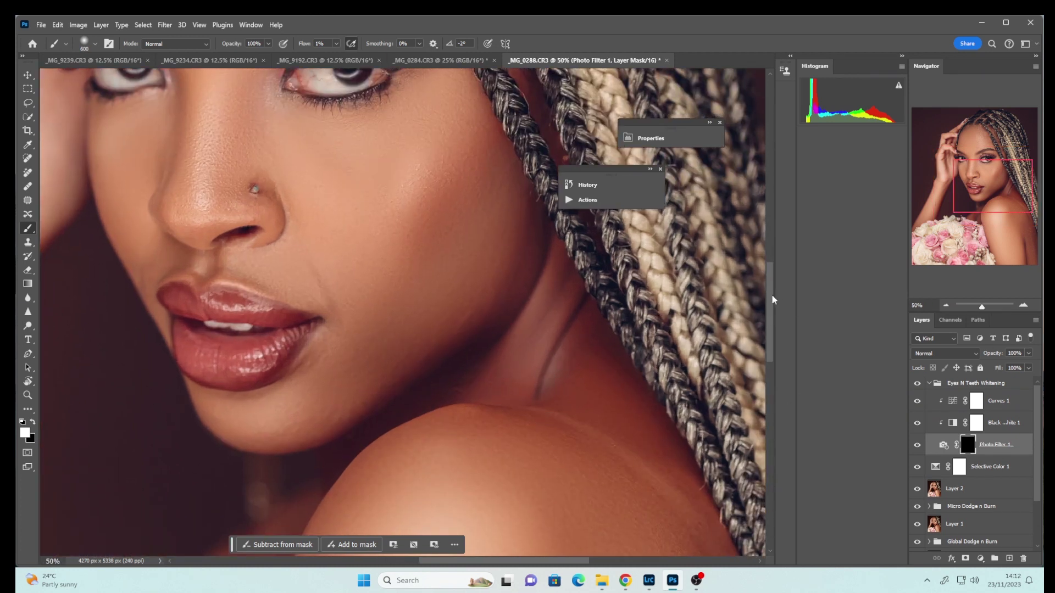
drag(772, 294, 751, 229)
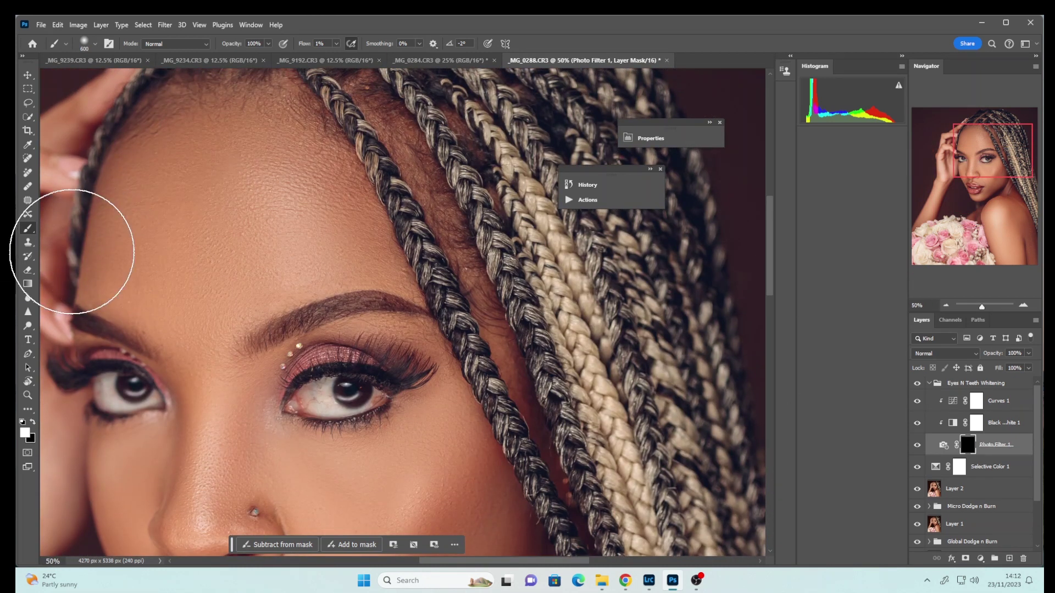
key(bracketleft)
key(bracketleft)
key(bracketleft)
key(bracketleft)
key(bracketleft)
key(bracketleft)
key(bracketleft)
key(bracketleft)
key(bracketleft)
key(bracketleft)
key(bracketleft)
key(bracketleft)
key(bracketleft)
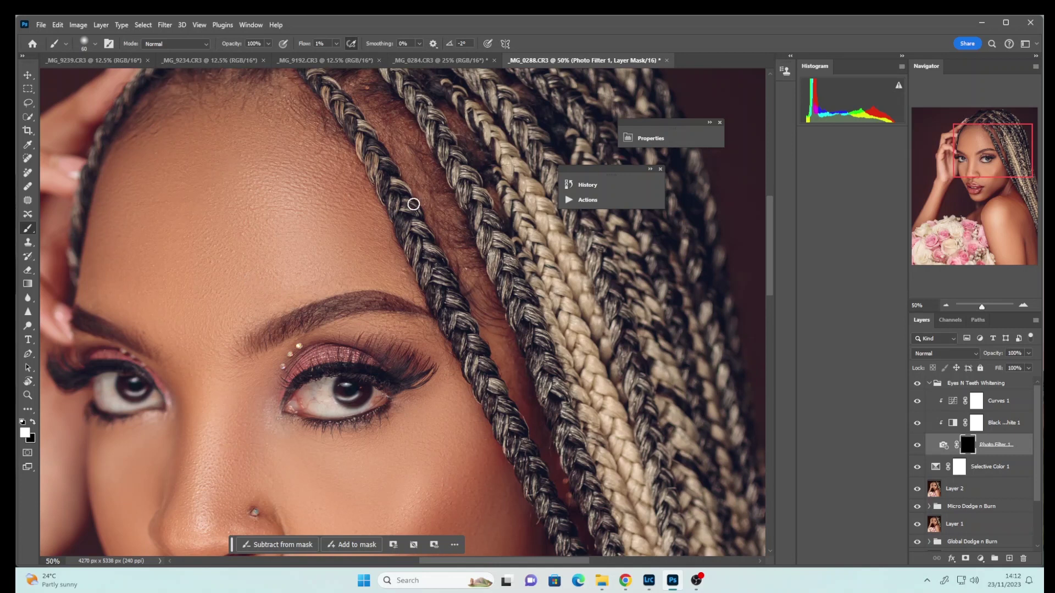
click(336, 45)
drag(336, 55, 368, 57)
click(325, 71)
scroll(390, 275, down, 2)
click(335, 44)
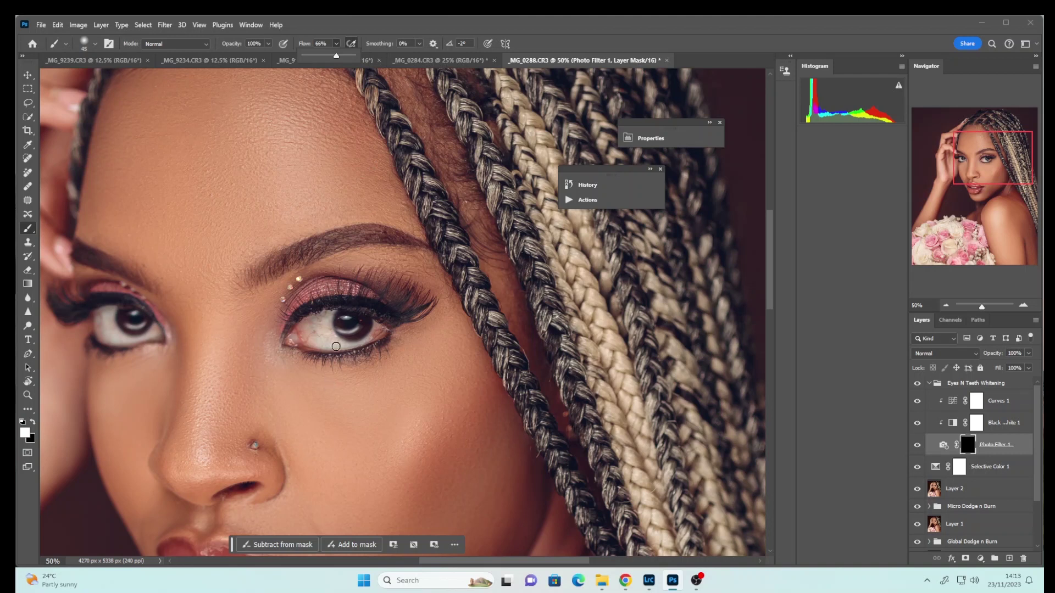
Paint white on the Photo Filter mask over the whites of both eyes to brighten them
click(327, 321)
mouse_move(322, 334)
mouse_down()
mouse_move(361, 345)
mouse_move(320, 347)
mouse_move(305, 334)
mouse_move(328, 316)
mouse_move(349, 332)
mouse_move(352, 315)
mouse_move(374, 326)
mouse_up()
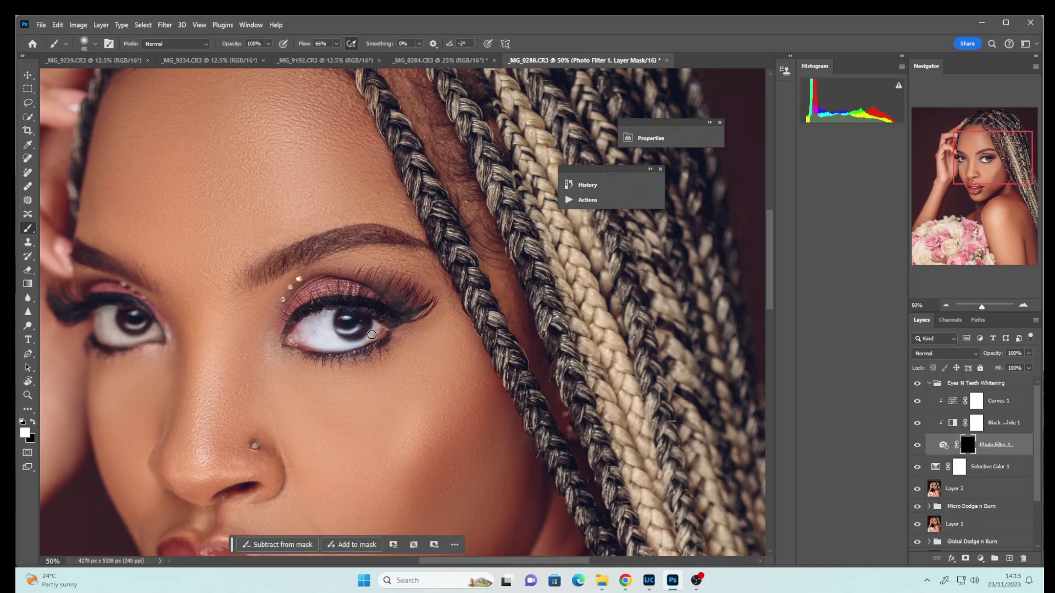
mouse_move(112, 310)
mouse_down()
mouse_move(116, 327)
mouse_move(104, 322)
mouse_move(102, 333)
mouse_move(115, 336)
mouse_move(104, 319)
mouse_move(119, 335)
mouse_move(157, 335)
mouse_move(135, 329)
mouse_move(143, 319)
mouse_up()
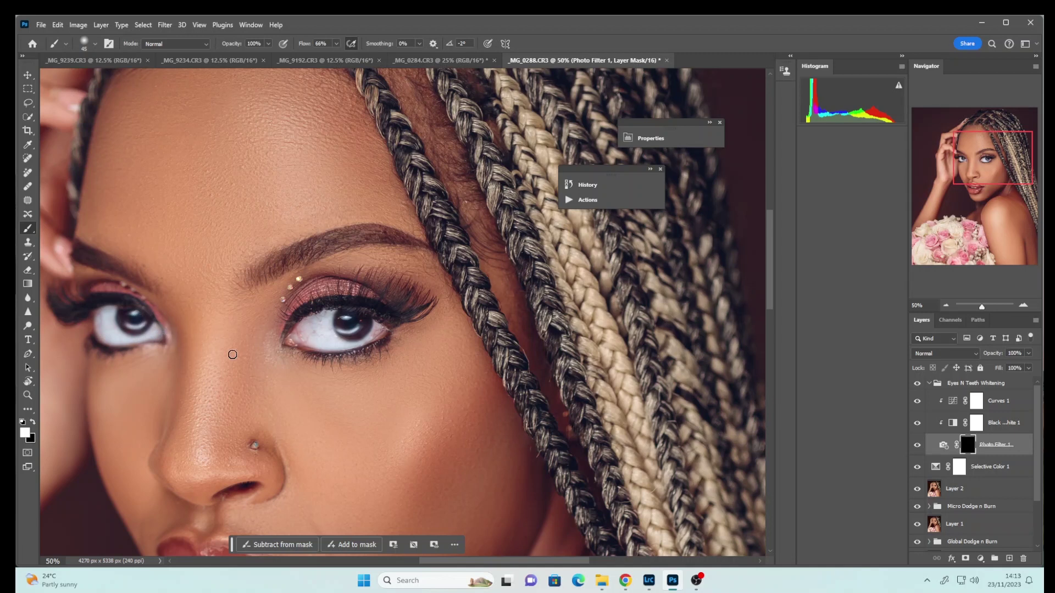
Collapse the Eyes N Teeth Whitening group and lower its opacity to 70%
click(935, 383)
click(1030, 353)
drag(1024, 367, 1013, 368)
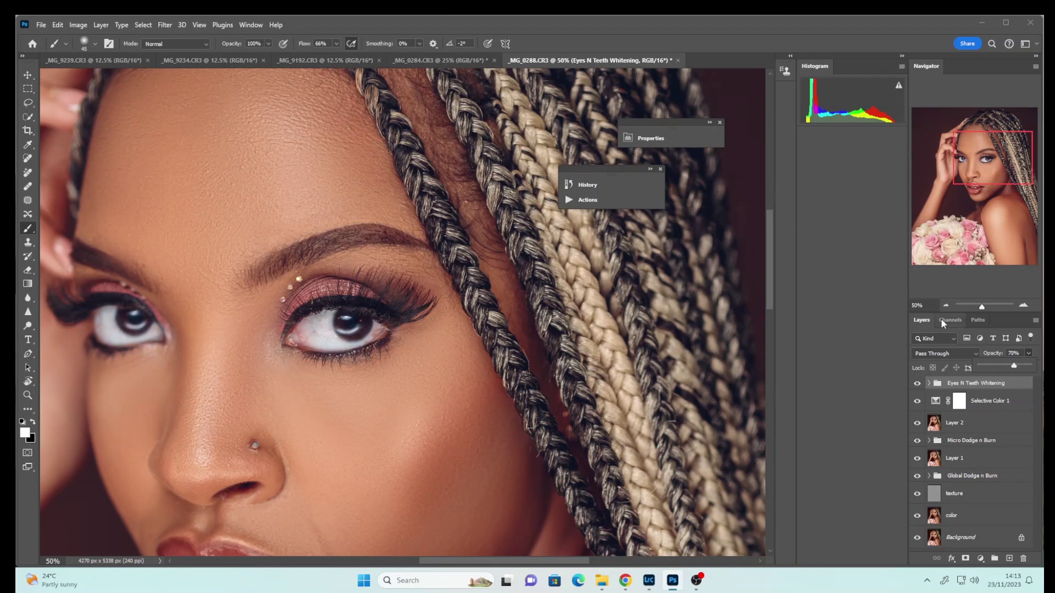
Compare the portrait with the Eyes N Teeth Whitening group off and on, and lower the group's opacity to 41%
key(ctrl+minus)
key(ctrl+minus)
key(ctrl+minus)
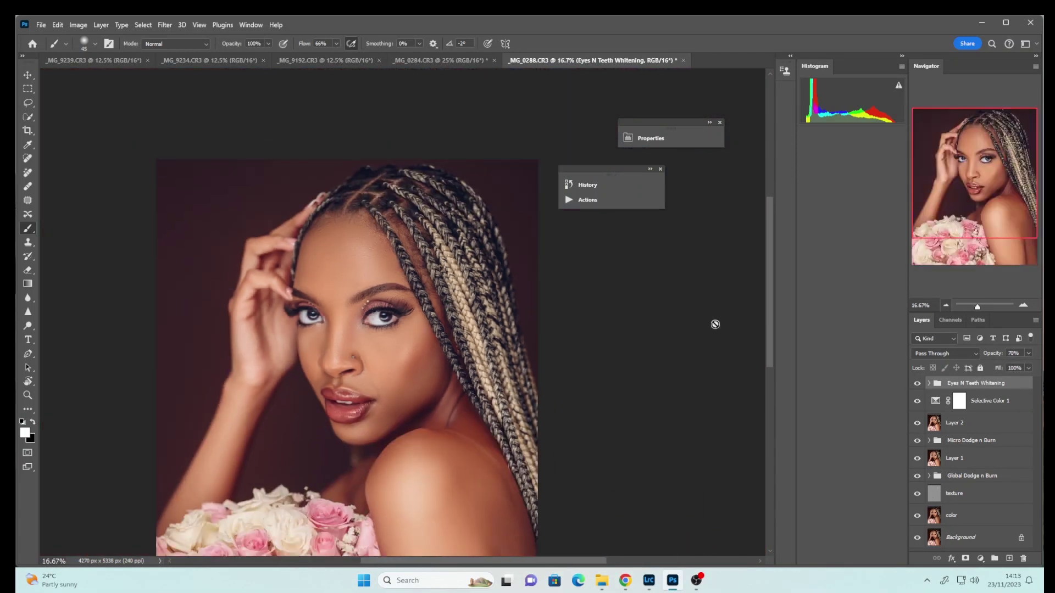
drag(771, 333, 771, 379)
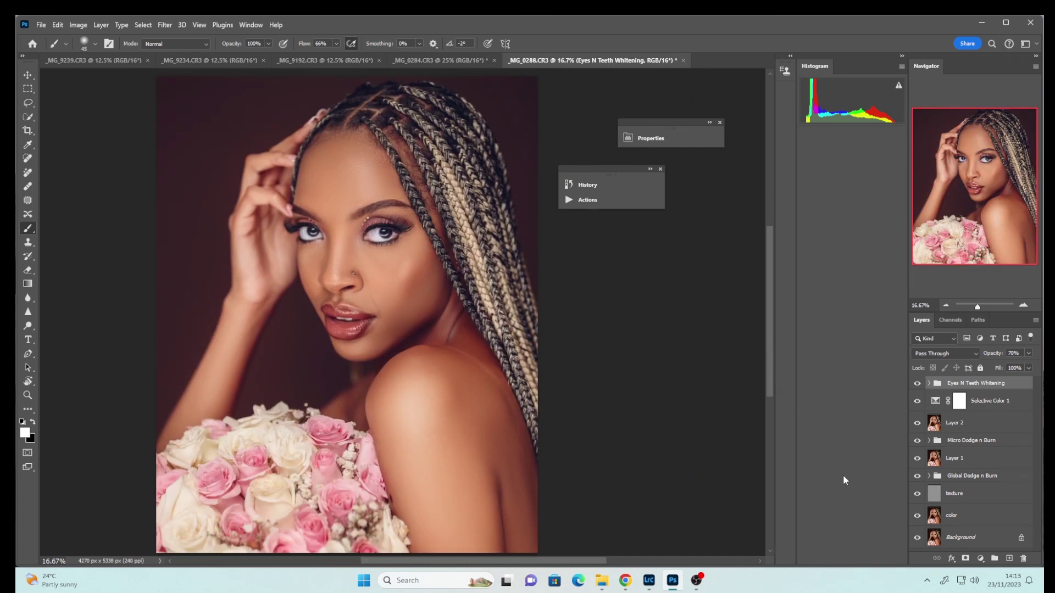
click(917, 384)
click(917, 385)
click(917, 384)
click(918, 384)
click(1029, 353)
drag(1020, 369, 1007, 368)
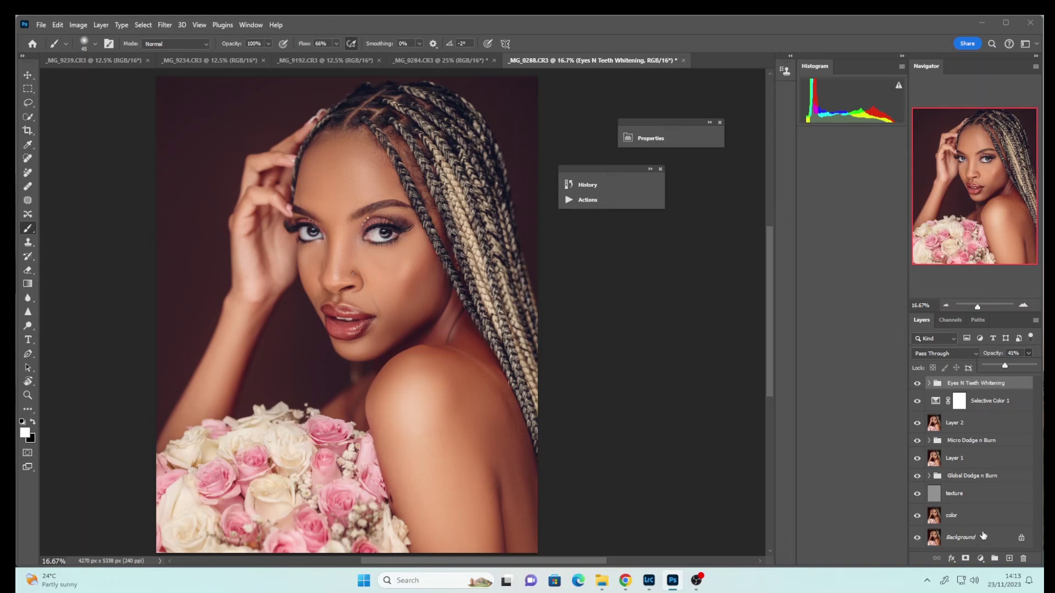
Add a Gradient Map adjustment layer with the Sepia Antique preset from the legacy Photographic Toning gradients
click(981, 559)
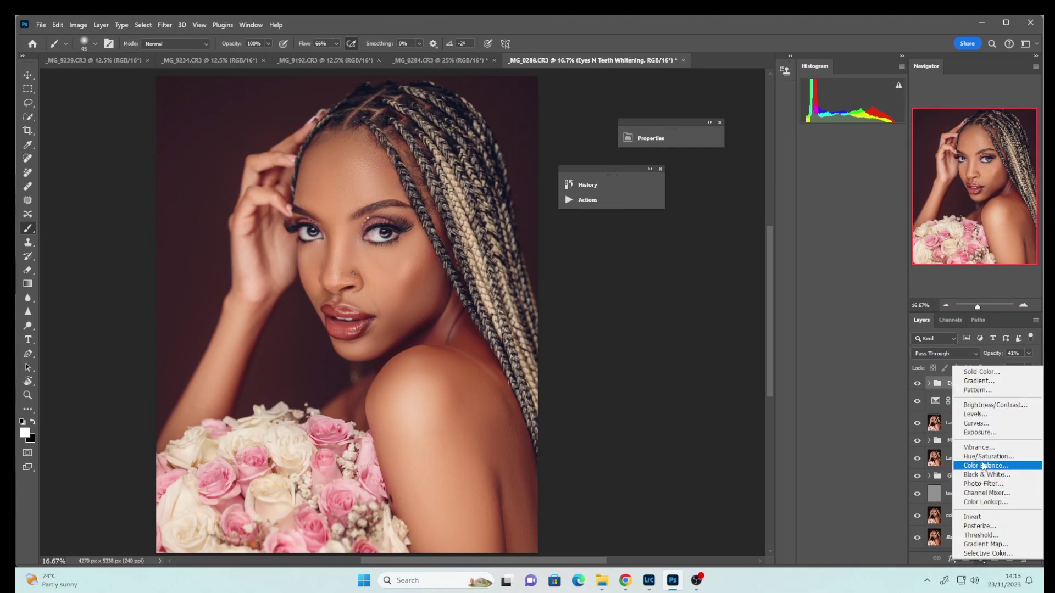
click(982, 544)
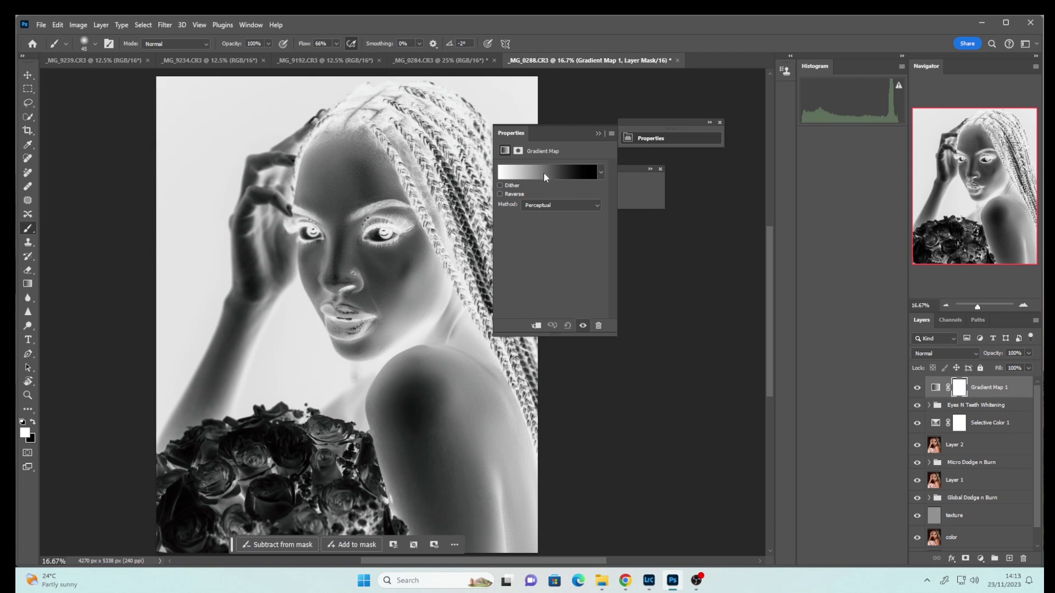
click(543, 173)
drag(214, 232, 202, 302)
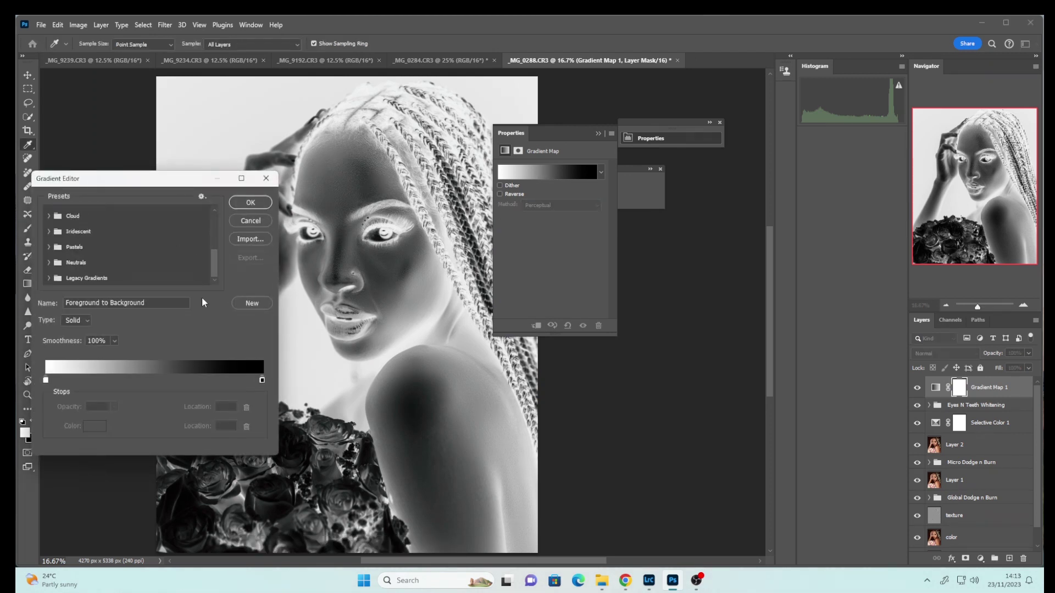
click(50, 279)
scroll(201, 251, down, 5)
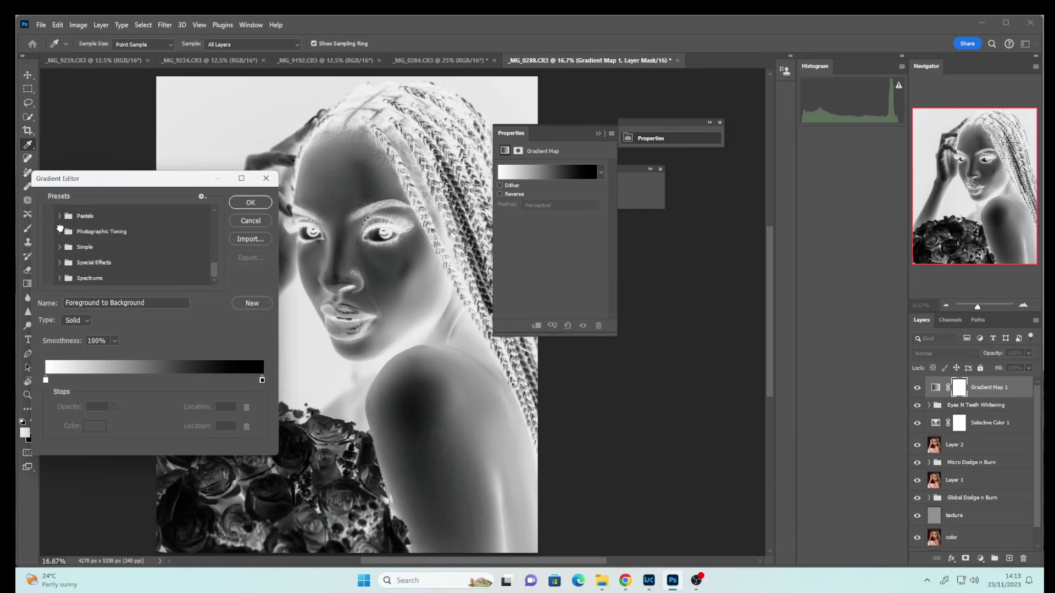
click(60, 230)
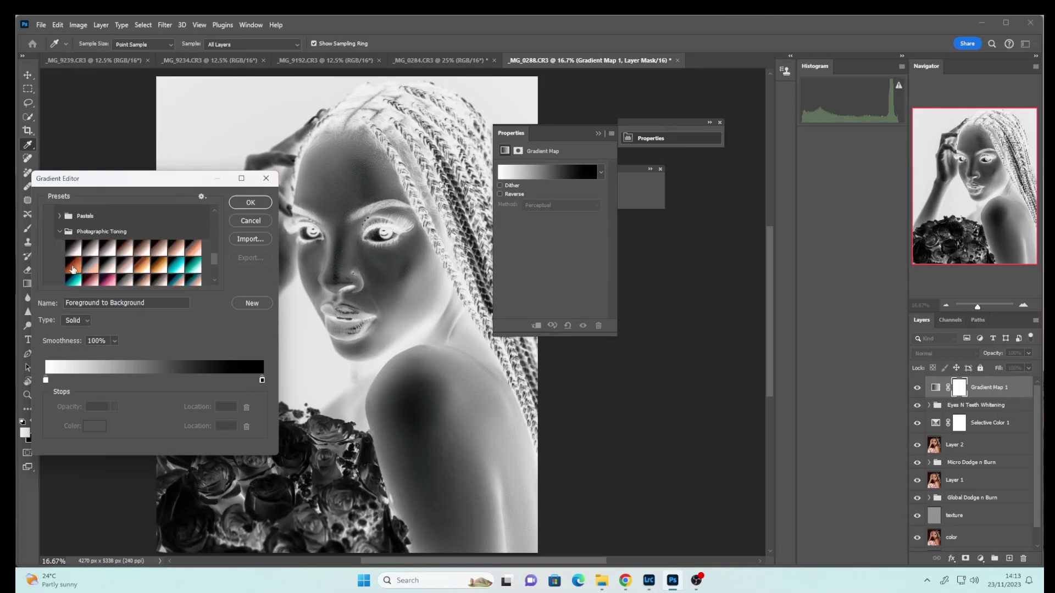
click(73, 267)
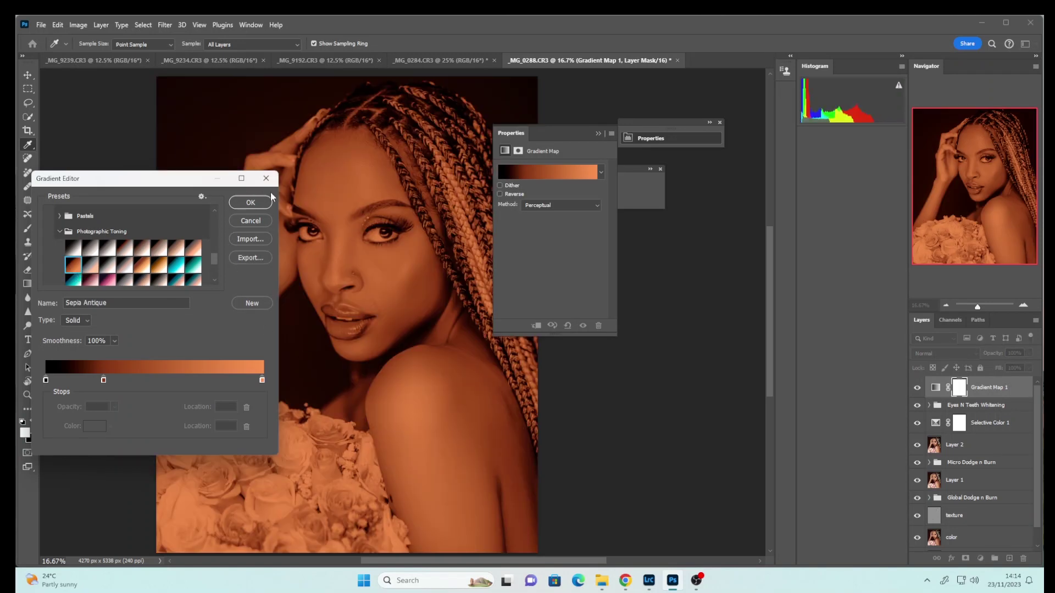
click(256, 207)
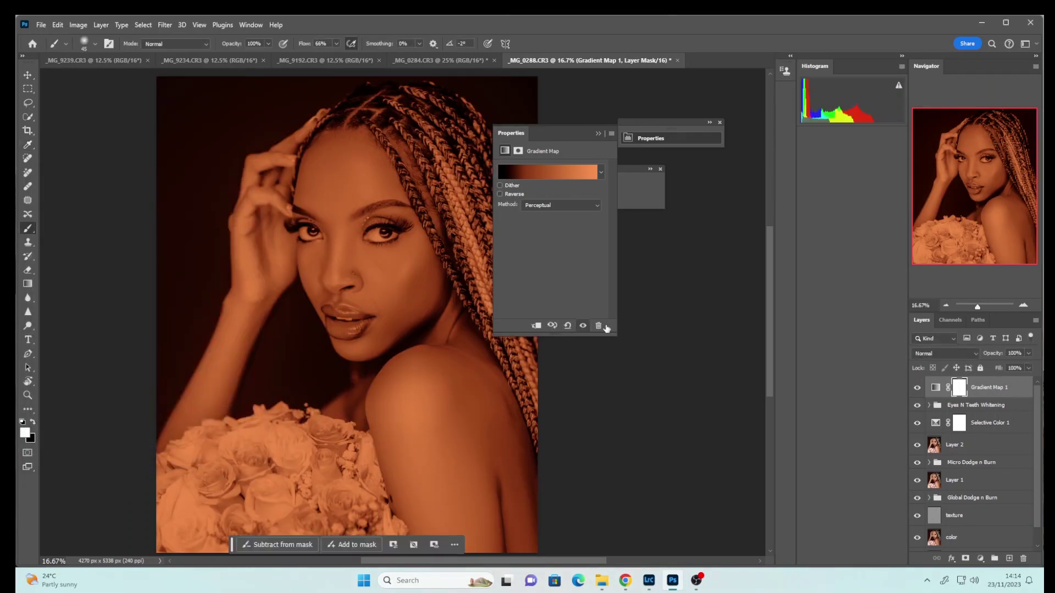
Blend the Gradient Map layer in Soft Light mode at 3% opacity
click(950, 354)
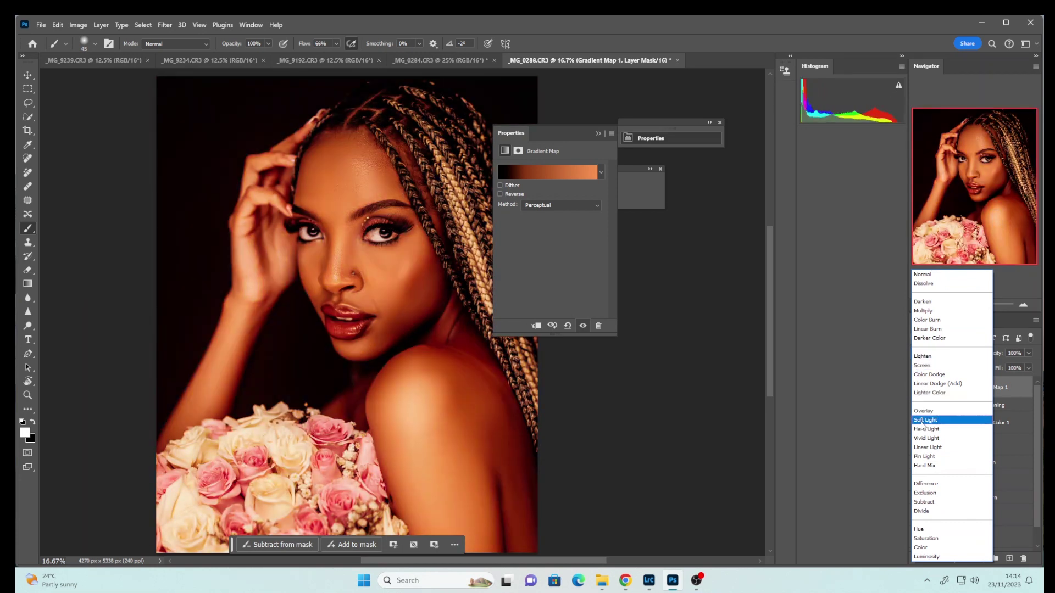
click(925, 420)
click(1029, 353)
drag(1024, 365, 984, 369)
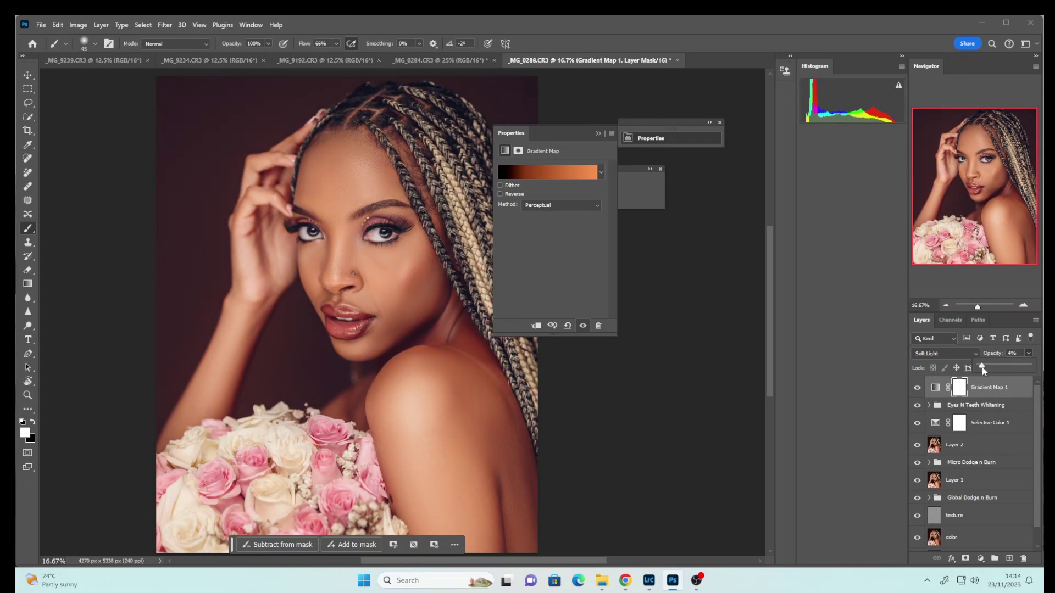
click(598, 134)
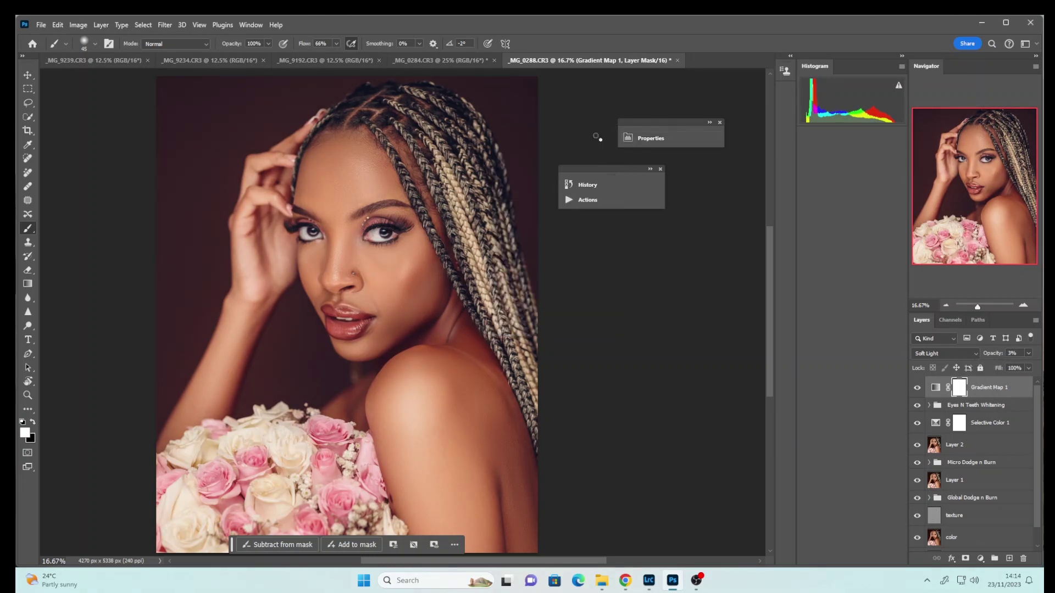
Compare the portrait with the Gradient Map layer off and on
click(916, 388)
click(916, 392)
click(916, 393)
click(916, 393)
Group all layers above the Background and name the group "full workflow"
drag(1037, 490, 1038, 525)
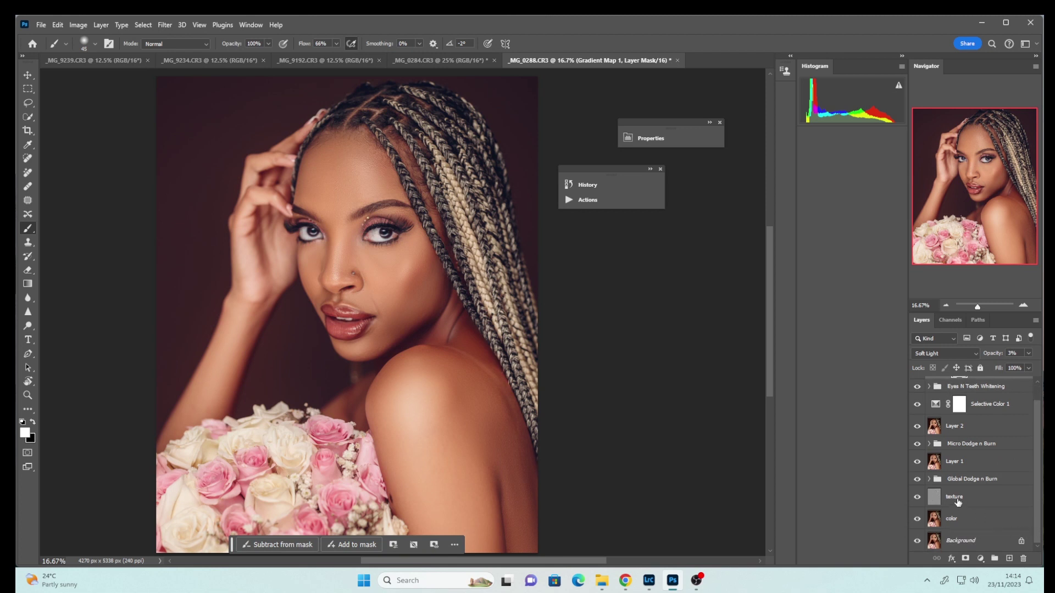
shift+click(946, 522)
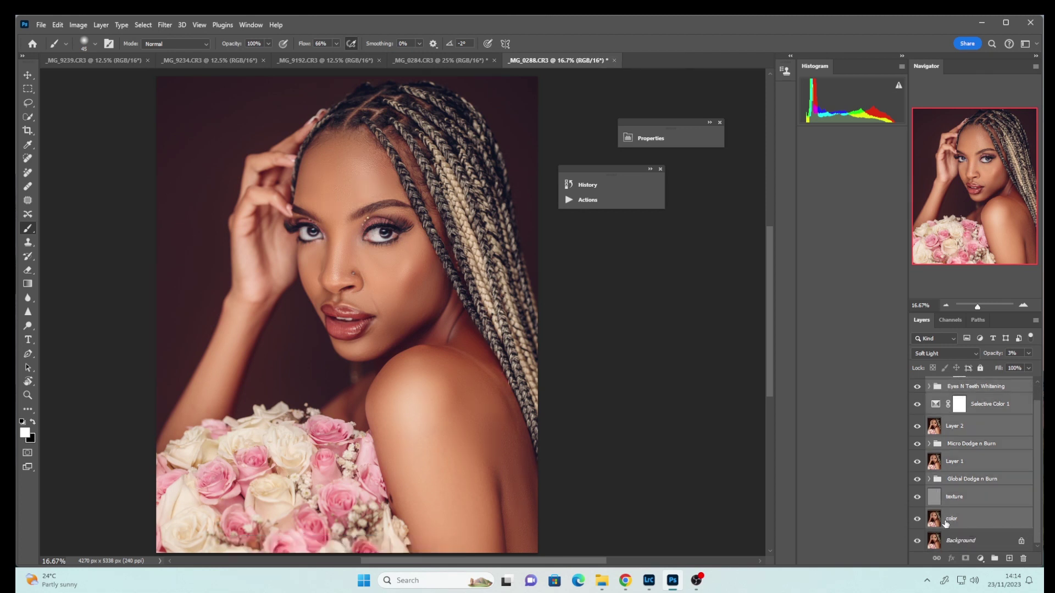
key(ctrl+g)
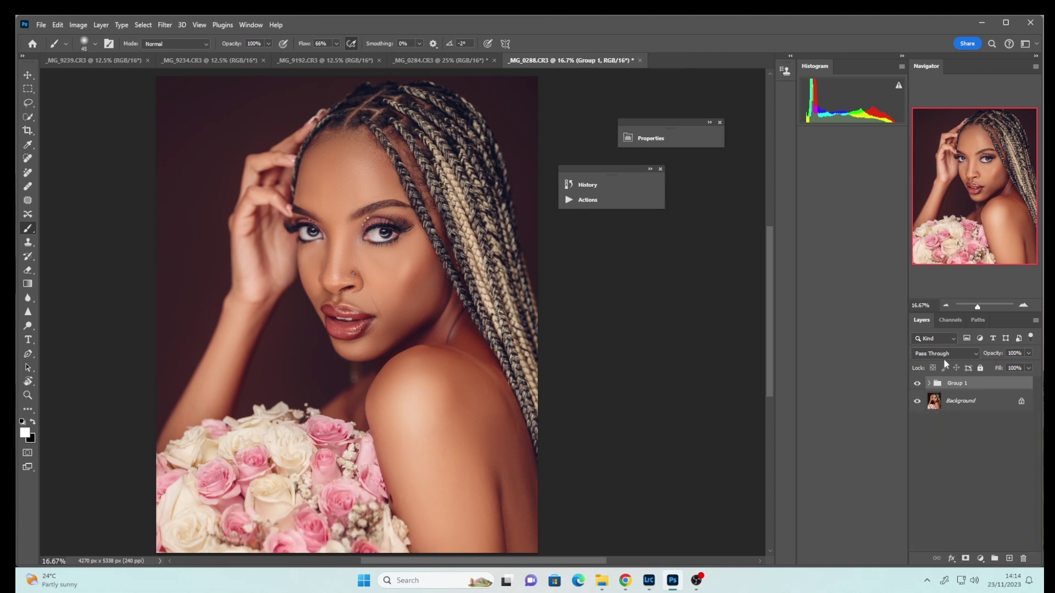
double_click(954, 384)
text(full workflow)
key(Return)
Hide the "full workflow" group, then switch to Lightroom Classic and compare the photo's before and after versions side by side
click(918, 385)
click(918, 400)
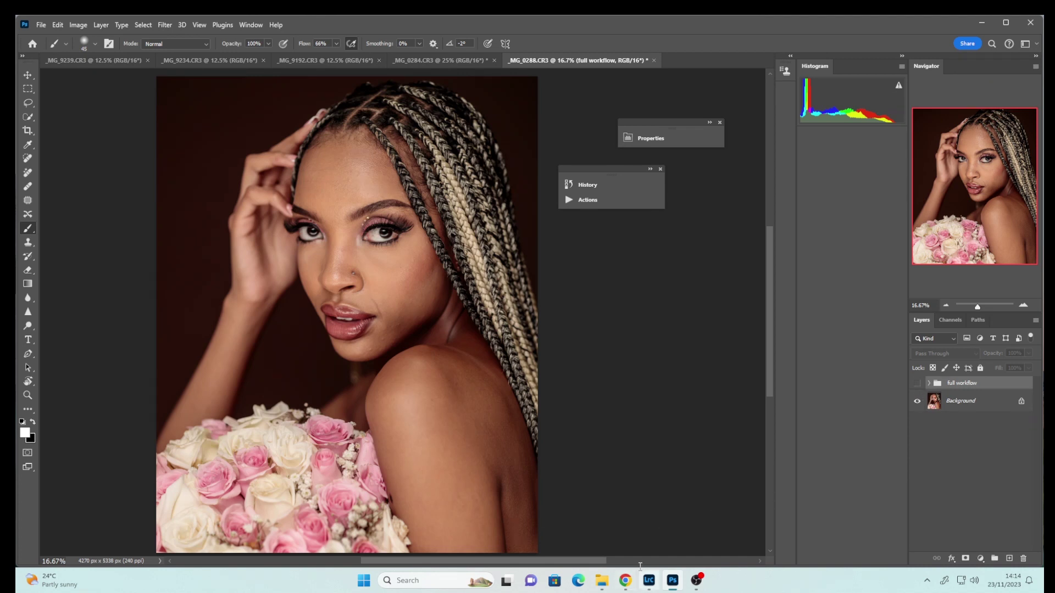
click(649, 581)
click(223, 456)
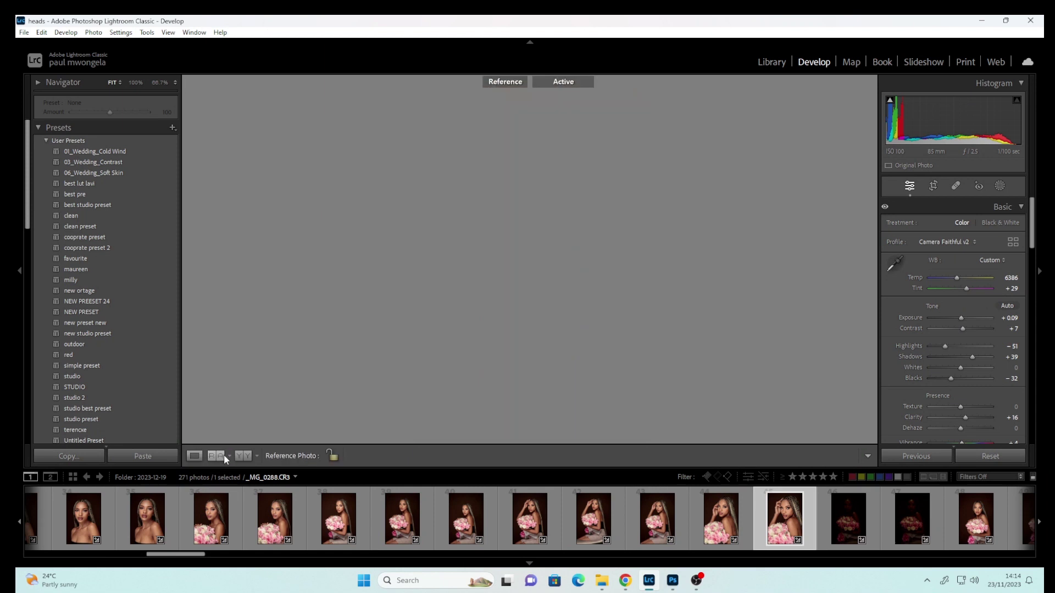
key(y)
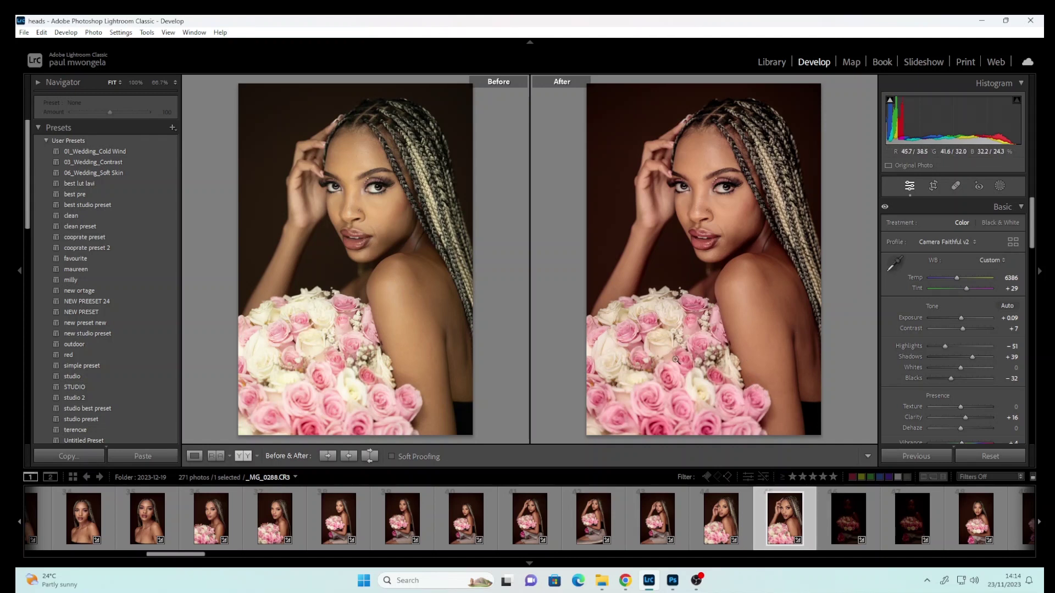
Switch back to Photoshop and show the "full workflow" group to compare the retouched portrait with the original
click(673, 580)
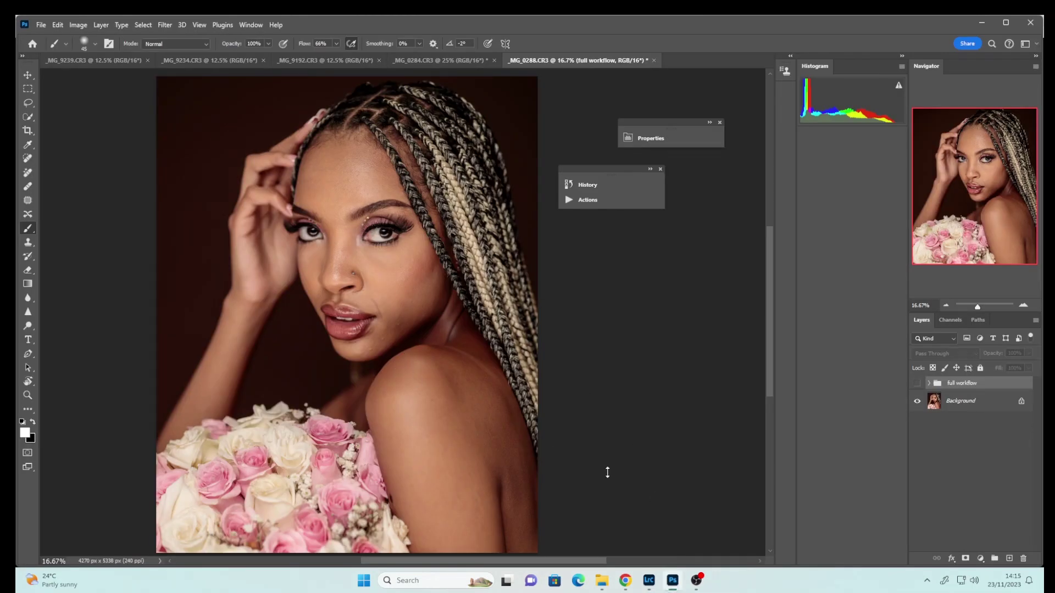
click(917, 383)
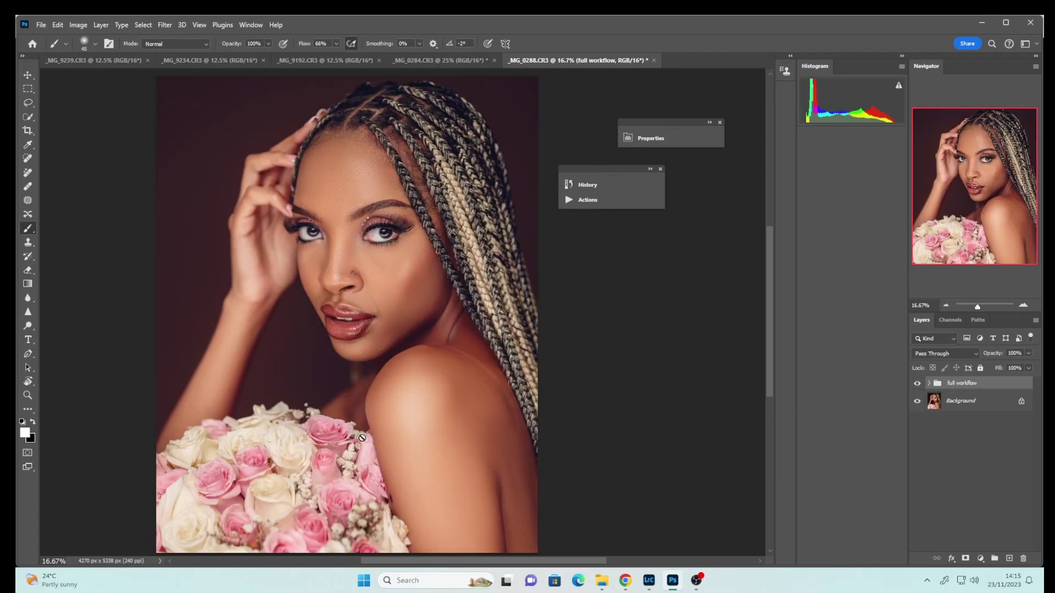